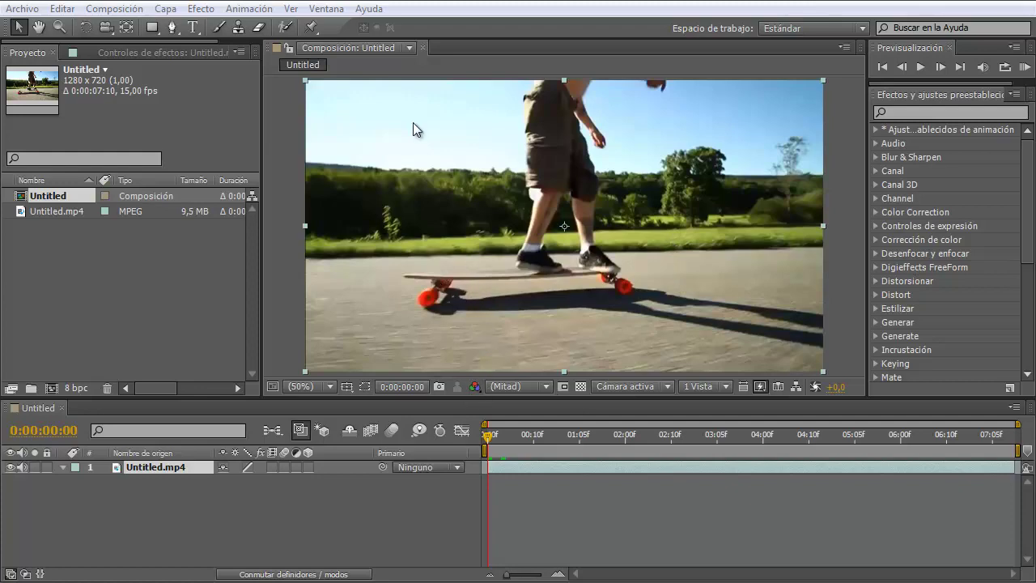
- Dismiss the File menu's import options, then preview the composition and return to its first frame
{"action": "left_click", "coordinate": [22, 9]}
{"action": "mouse_move", "coordinate": [233, 165]}
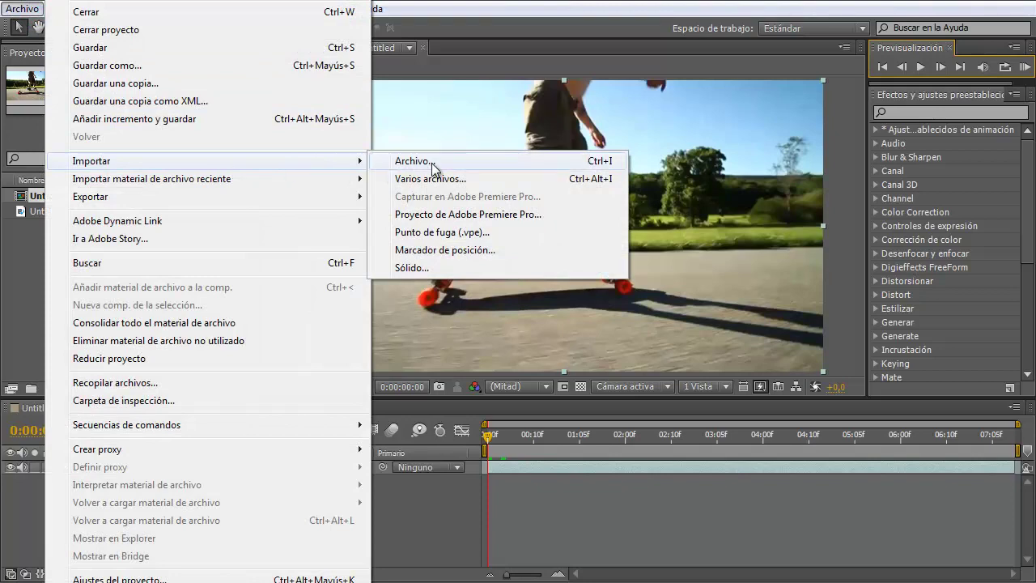
{"action": "left_click", "coordinate": [410, 523]}
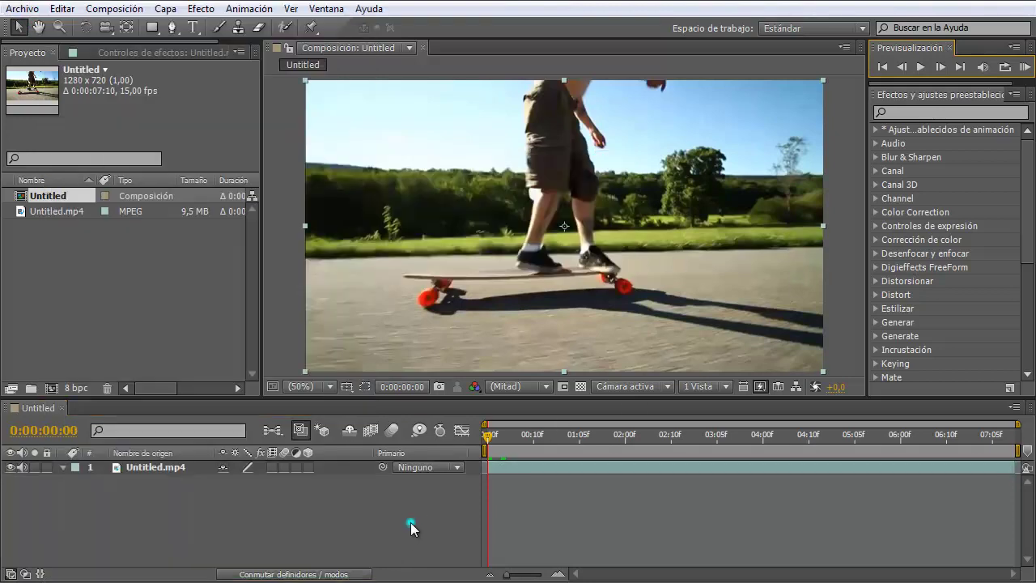
{"action": "left_click", "coordinate": [920, 68]}
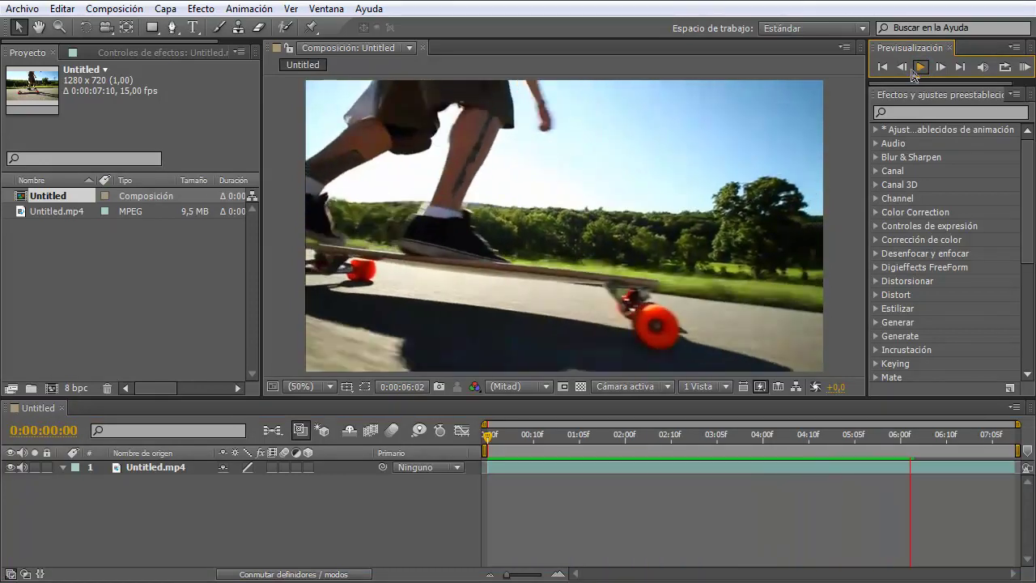
{"action": "left_click", "coordinate": [881, 69]}
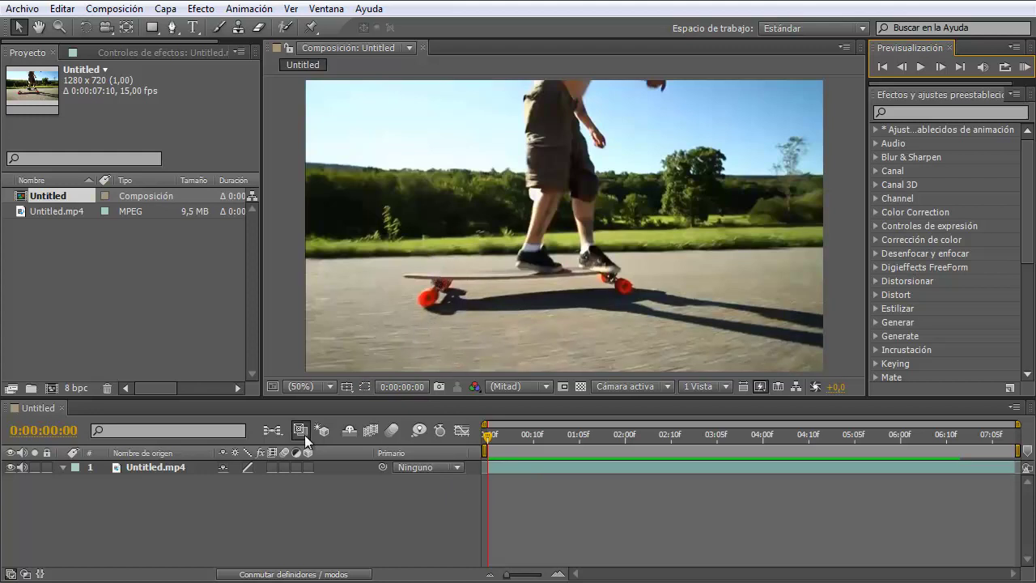
- Select the Untitled.mp4 layer and footage, browsing the layer options and recent footage list without changes
{"action": "left_click", "coordinate": [154, 468]}
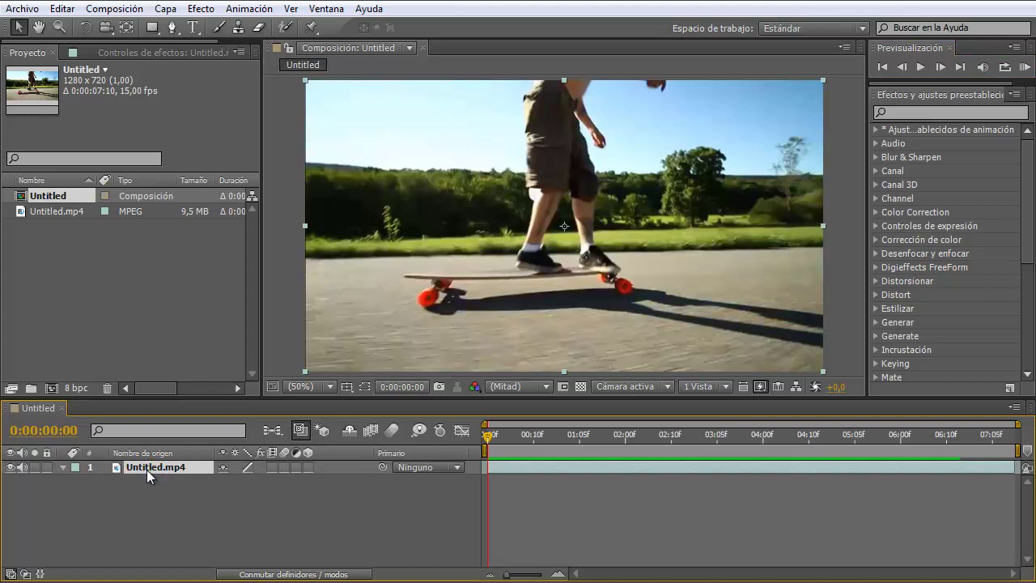
{"action": "right_click", "coordinate": [146, 470]}
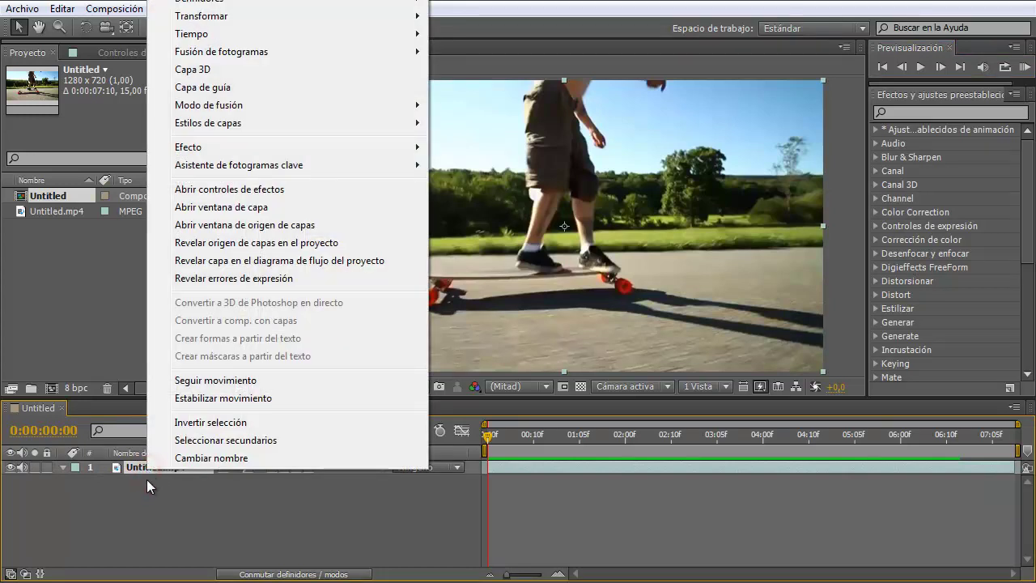
{"action": "left_click", "coordinate": [146, 502]}
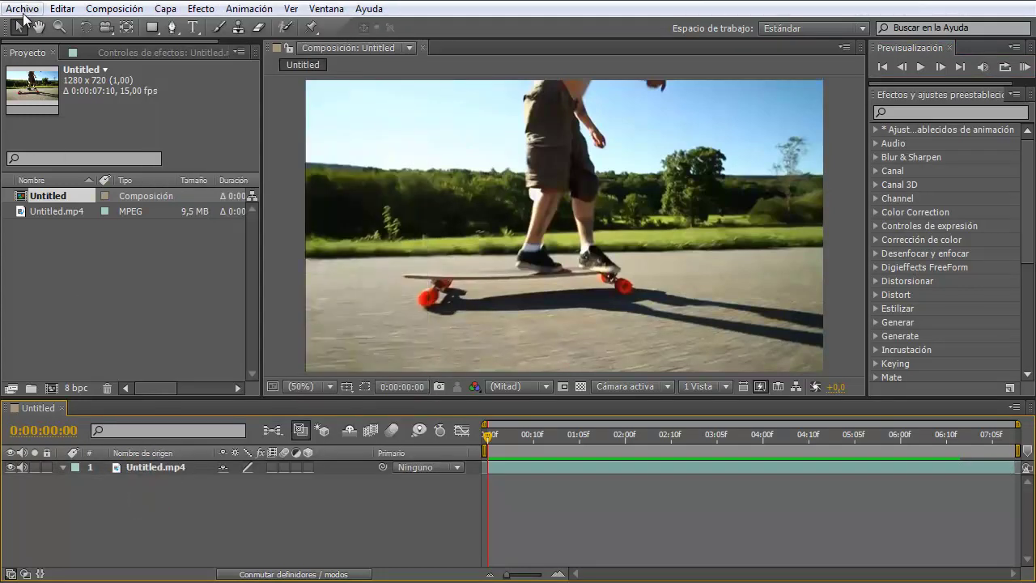
{"action": "left_click", "coordinate": [23, 9]}
{"action": "mouse_move", "coordinate": [240, 177]}
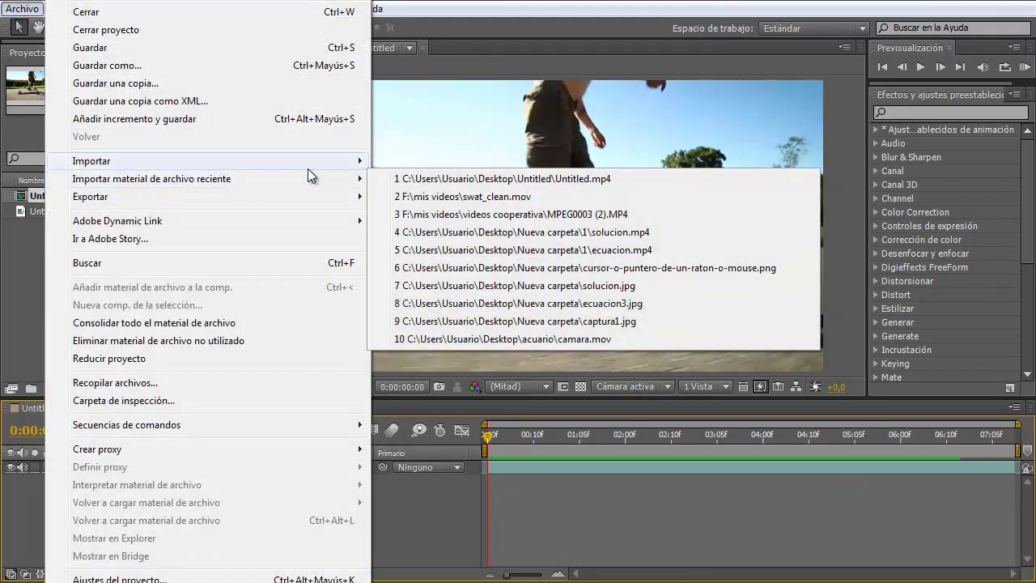
{"action": "left_click", "coordinate": [411, 518]}
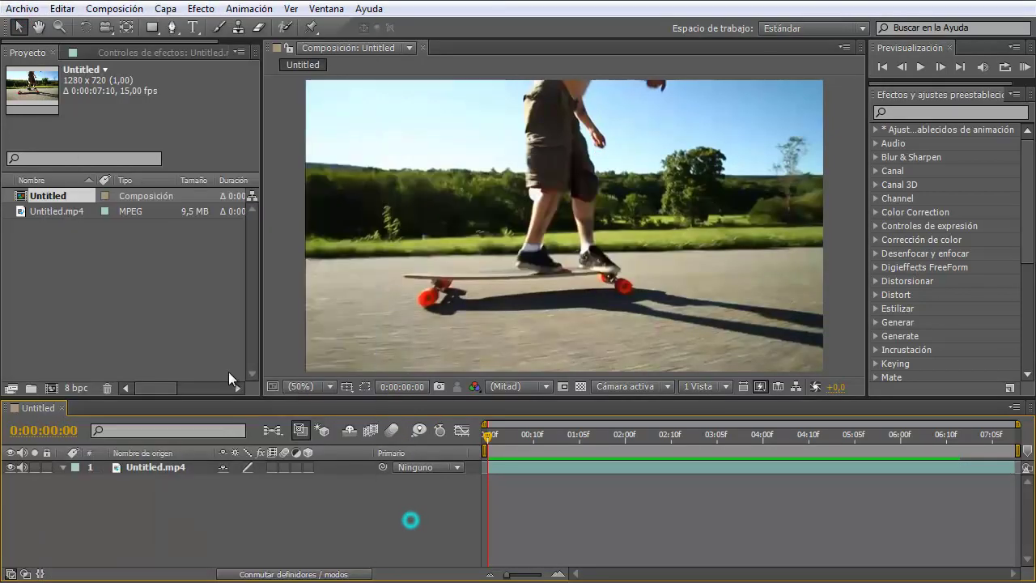
{"action": "left_click", "coordinate": [61, 211]}
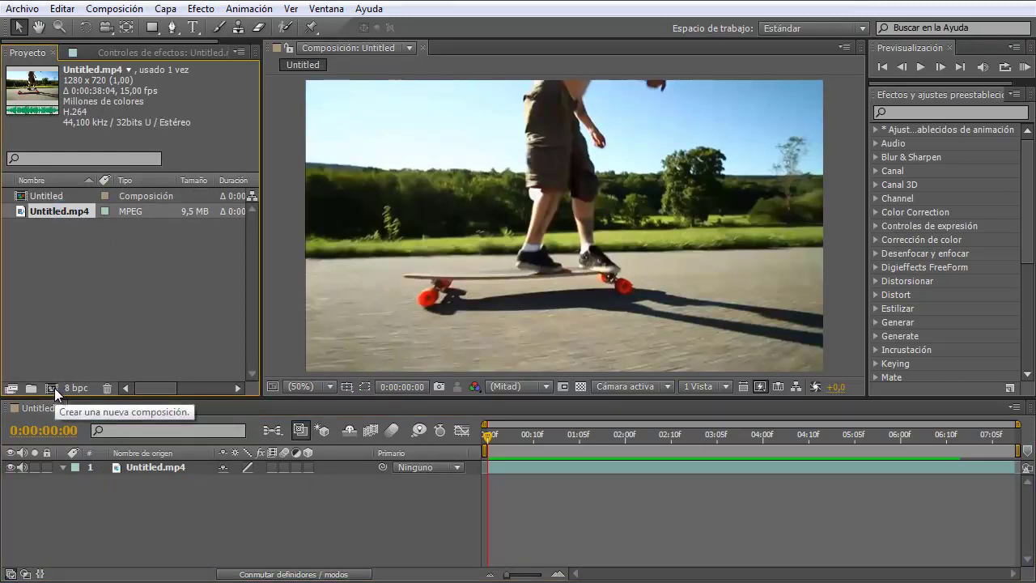
- Enable Tiempo > Activar remapeo de tiempo on the Untitled.mp4 layer
{"action": "left_click", "coordinate": [165, 468]}
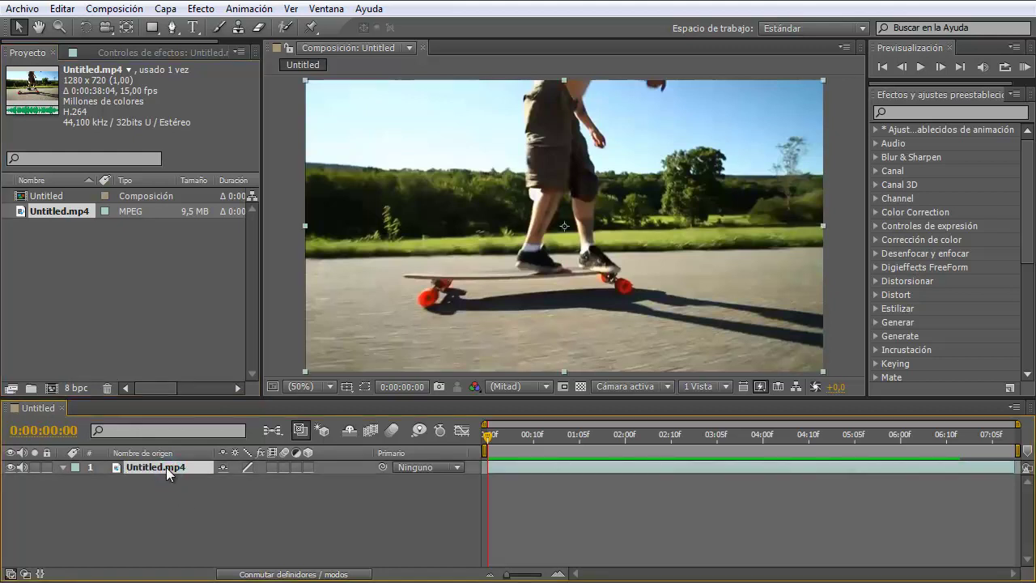
{"action": "right_click", "coordinate": [167, 467]}
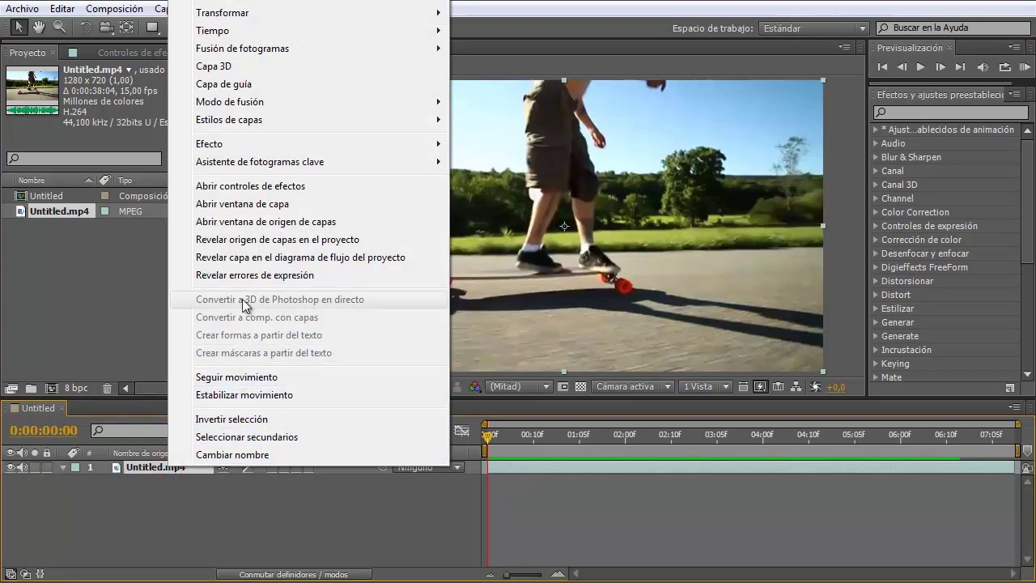
{"action": "mouse_move", "coordinate": [228, 32]}
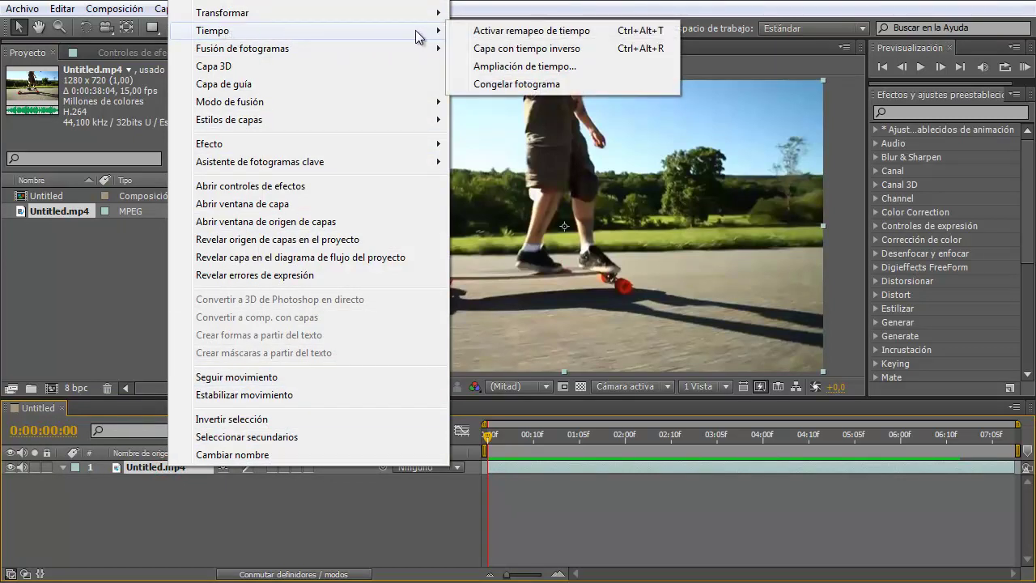
{"action": "left_click", "coordinate": [499, 35]}
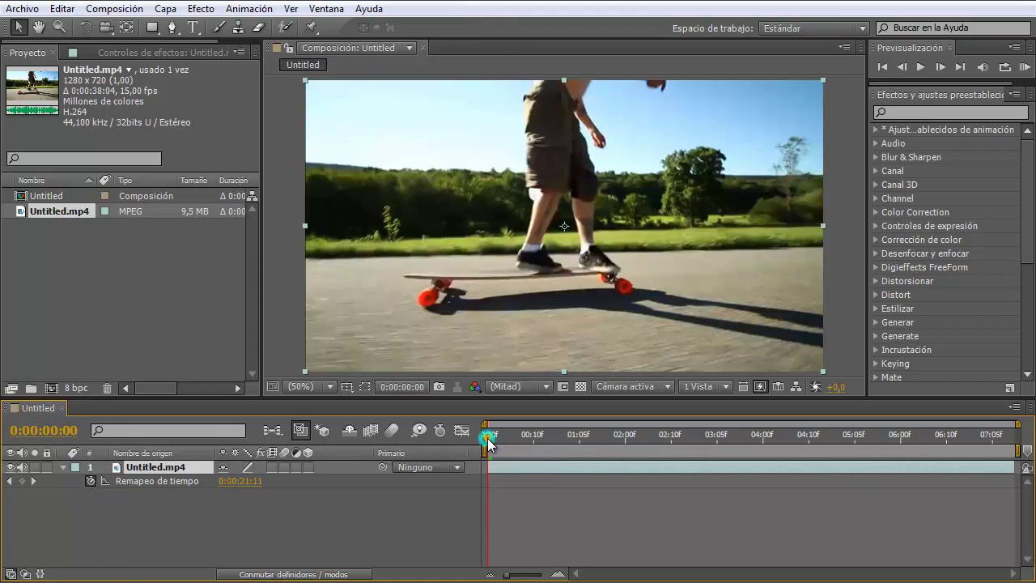
- Add a Remapeo de tiempo keyframe at 0:00:03:01, holding 0:00:24:12
{"action": "mouse_move", "coordinate": [487, 438]}
{"action": "left_mouse_down"}
{"action": "mouse_move", "coordinate": [752, 446]}
{"action": "mouse_move", "coordinate": [699, 448]}
{"action": "left_mouse_up"}
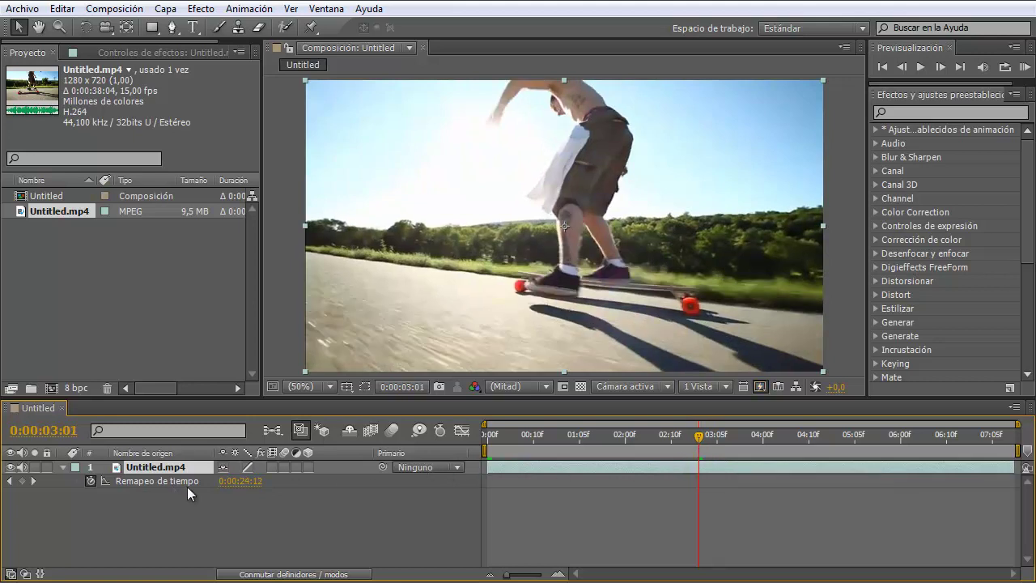
{"action": "left_click", "coordinate": [23, 482]}
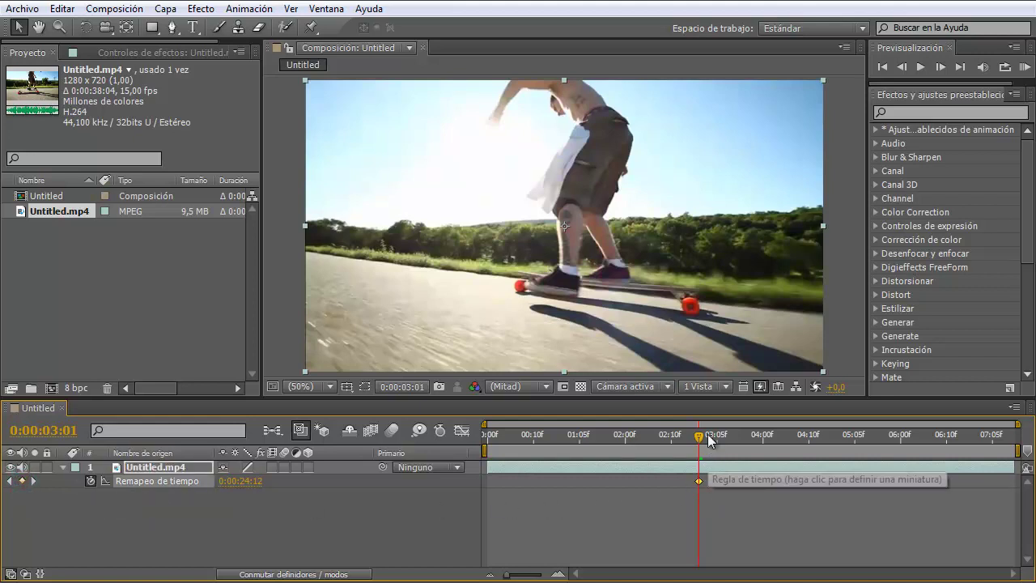
- Add a second Remapeo de tiempo keyframe at 0:00:03:14 and nudge it to just past 0:00:04:10
{"action": "left_click_drag", "start_coordinate": [699, 435], "coordinate": [760, 440]}
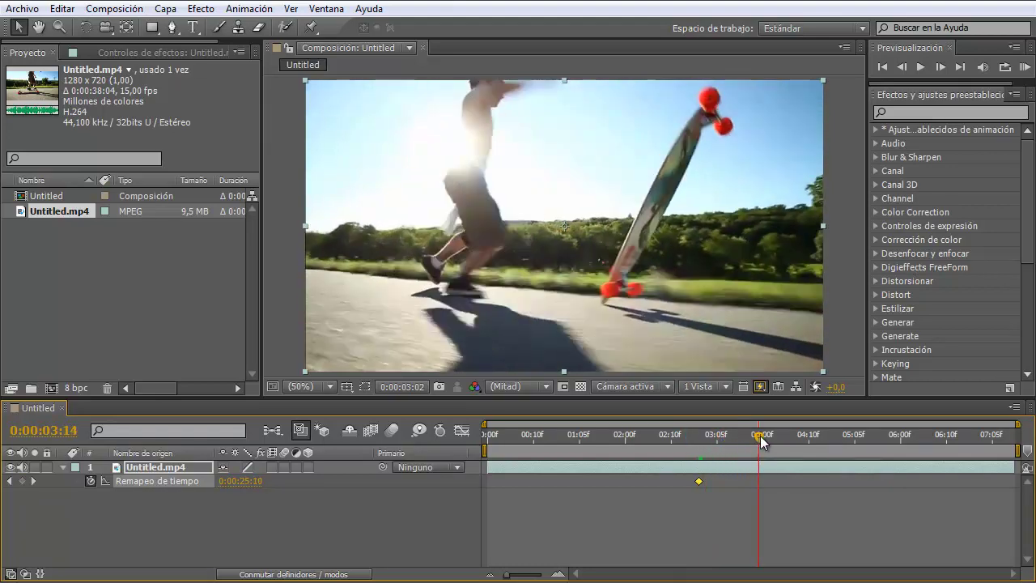
{"action": "left_click", "coordinate": [25, 480]}
{"action": "mouse_move", "coordinate": [759, 437]}
{"action": "left_mouse_down"}
{"action": "mouse_move", "coordinate": [634, 450]}
{"action": "mouse_move", "coordinate": [723, 451]}
{"action": "mouse_move", "coordinate": [619, 441]}
{"action": "left_mouse_up"}
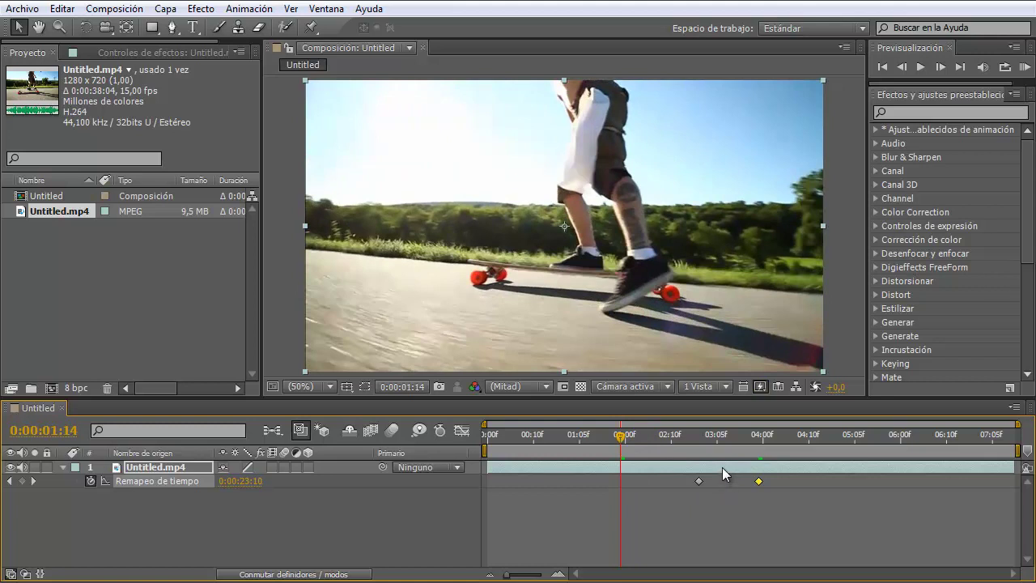
{"action": "left_click", "coordinate": [758, 481]}
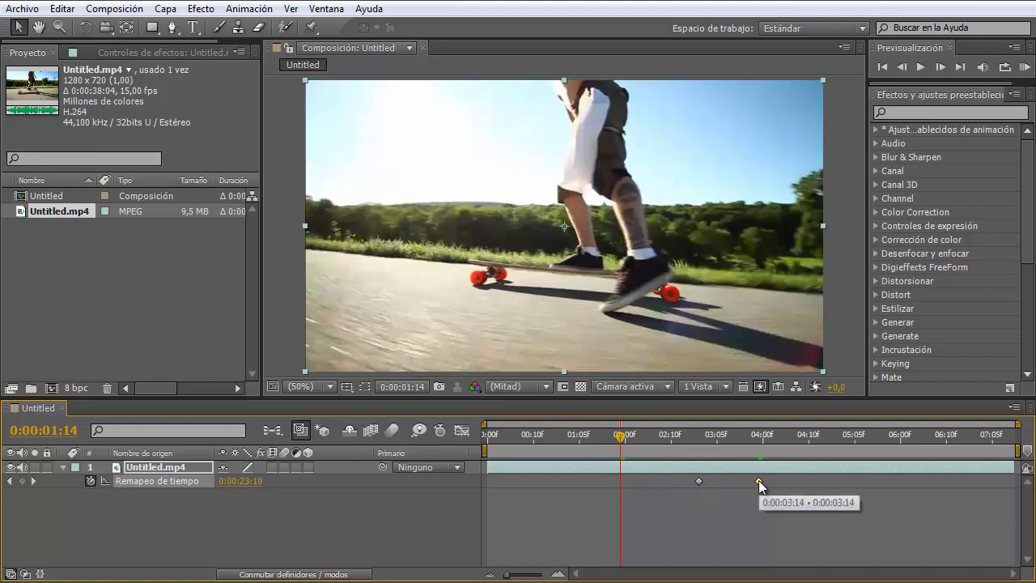
{"action": "left_click_drag", "start_coordinate": [759, 481], "coordinate": [762, 481]}
- Shift the second keyframe slightly later and preview the ramp from the first frame
{"action": "left_click_drag", "start_coordinate": [805, 481], "coordinate": [817, 481]}
{"action": "left_click", "coordinate": [885, 67]}
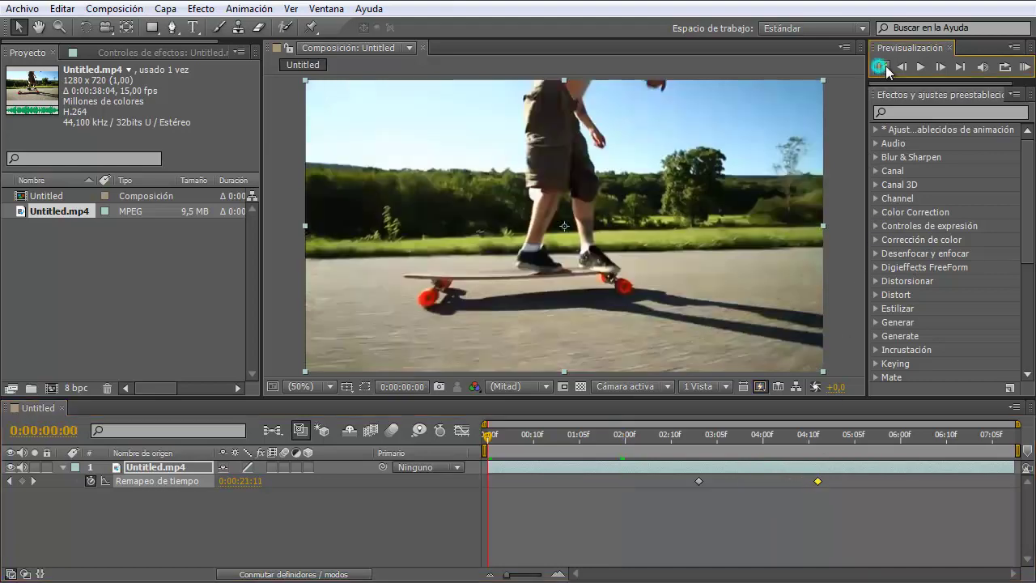
{"action": "left_click", "coordinate": [919, 68]}
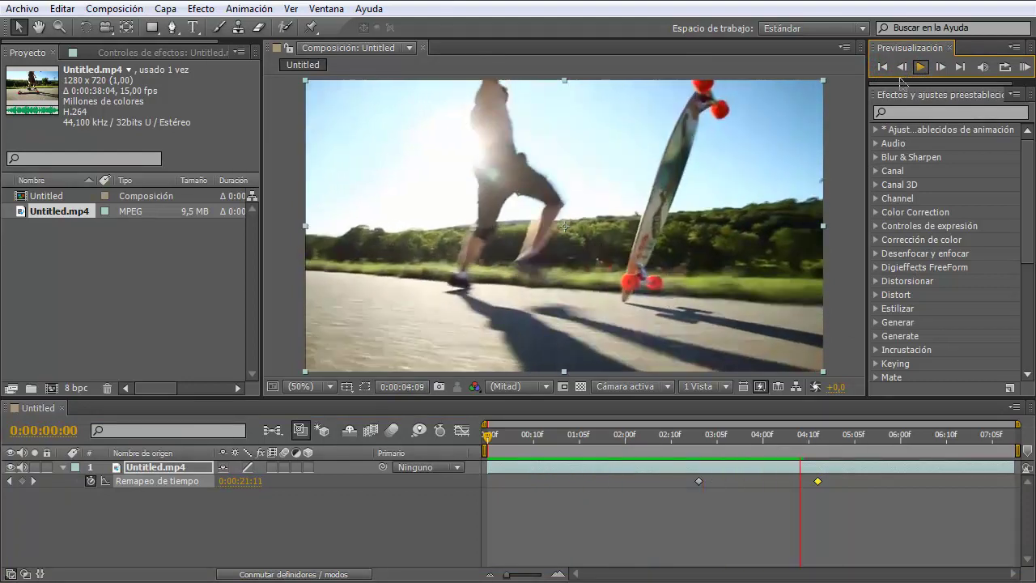
{"action": "left_click", "coordinate": [921, 67]}
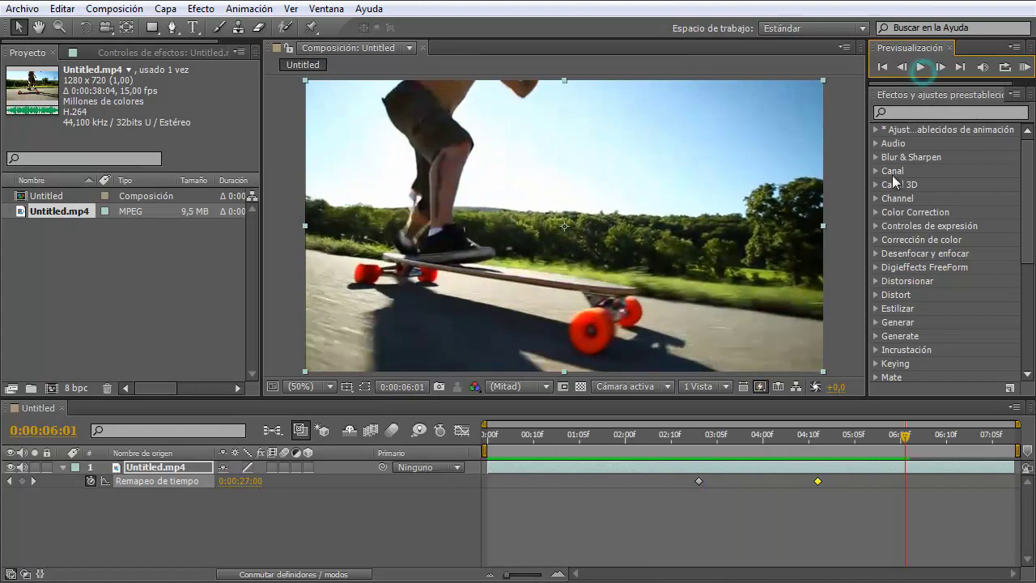
- Push the second keyframe to just before 0:00:05:05 and replay the preview to check the slowdown
{"action": "left_click_drag", "start_coordinate": [818, 481], "coordinate": [849, 481]}
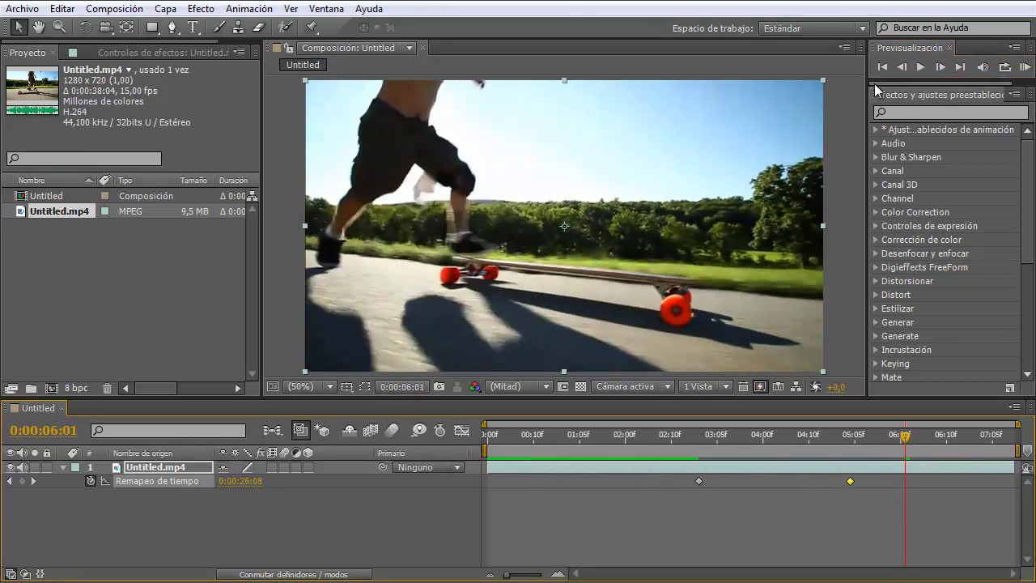
{"action": "left_click", "coordinate": [882, 67]}
{"action": "left_click", "coordinate": [920, 67]}
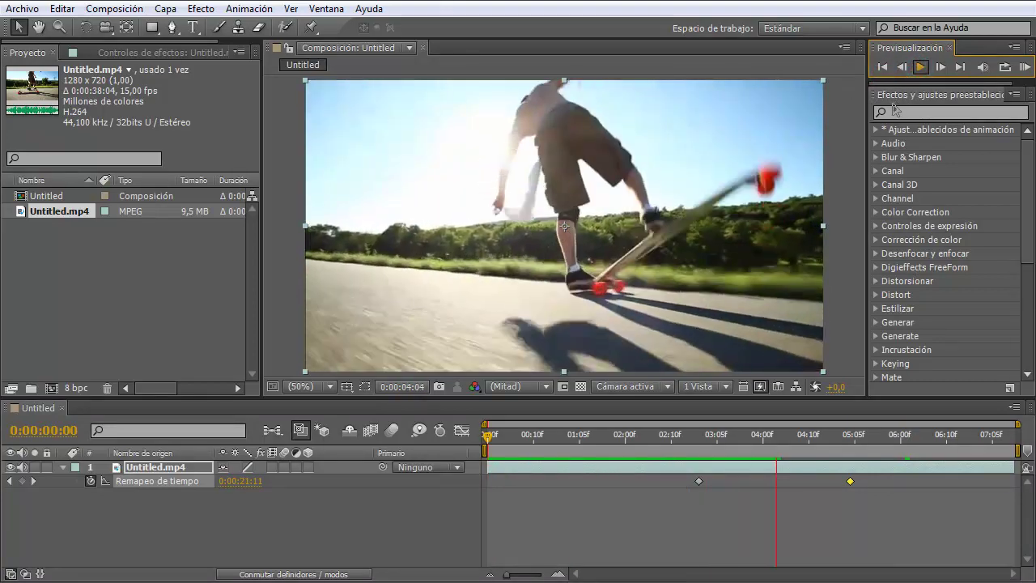
{"action": "left_click", "coordinate": [920, 68]}
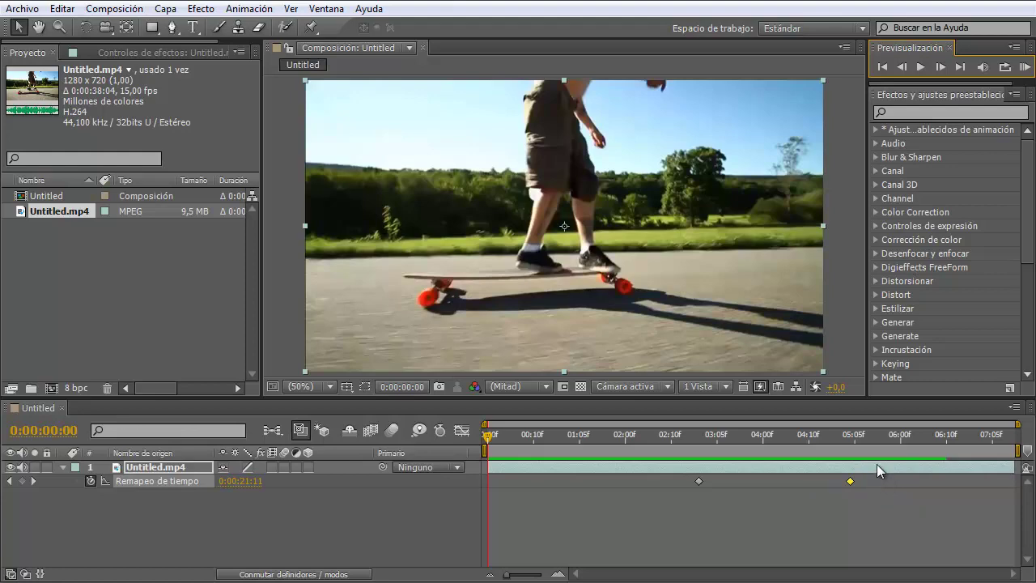
{"action": "left_click", "coordinate": [920, 68]}
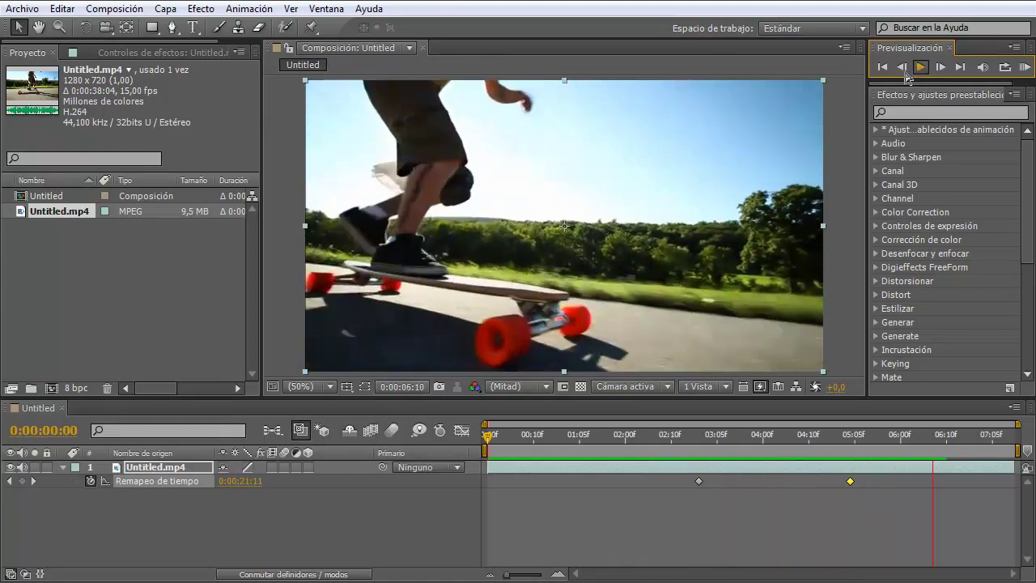
{"action": "left_click", "coordinate": [886, 70]}
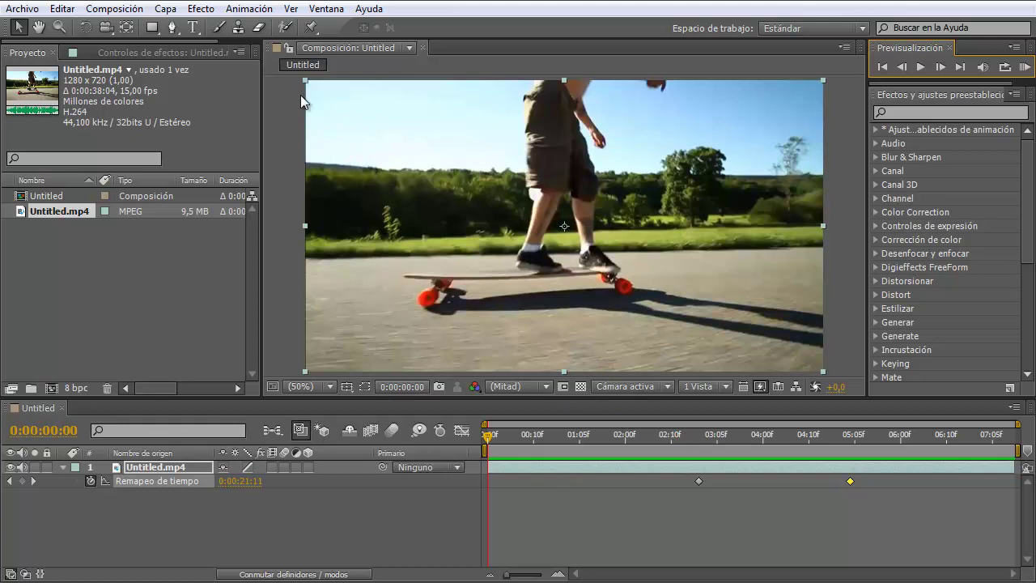
- Change the composition Duración from 0:00:07:10 to 0:00:10:10 in Composition Settings
{"action": "left_click", "coordinate": [117, 9]}
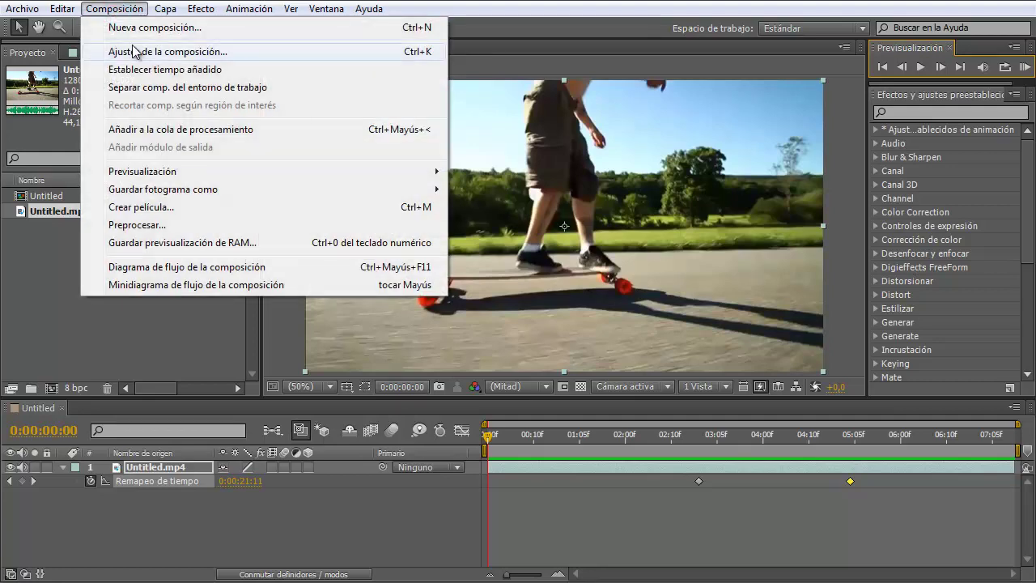
{"action": "left_click", "coordinate": [135, 52]}
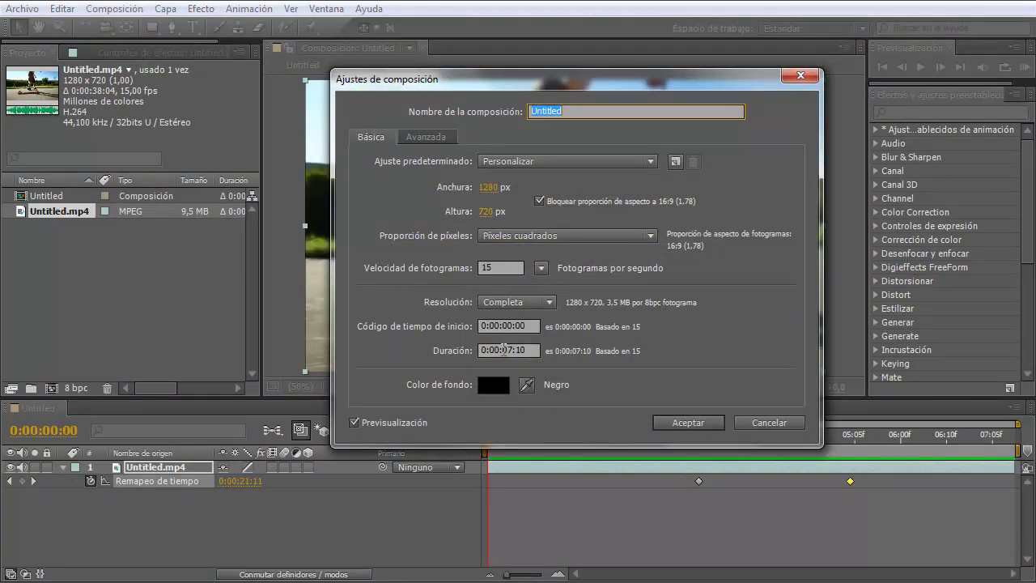
{"action": "left_click_drag", "start_coordinate": [503, 350], "coordinate": [510, 353]}
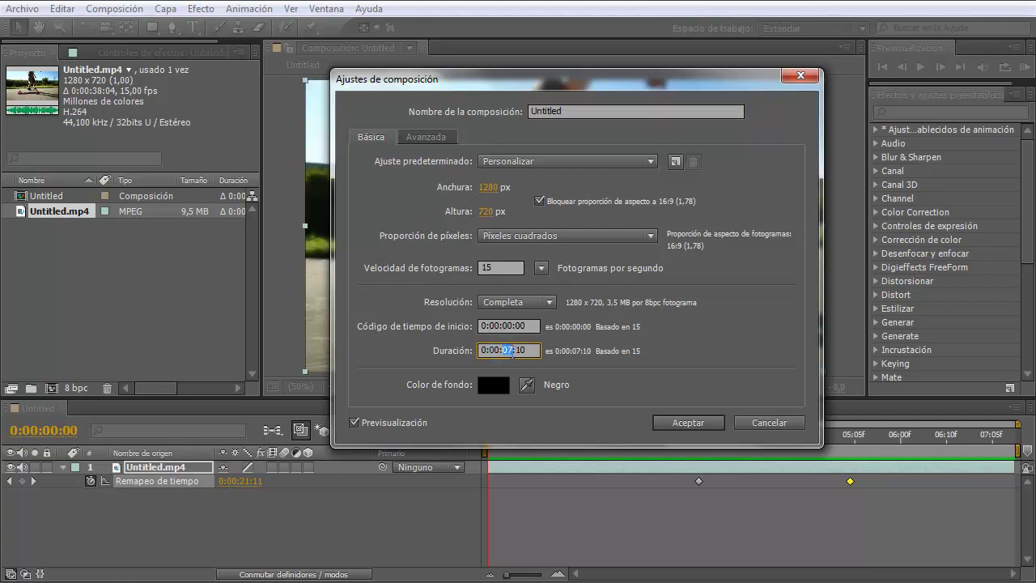
{"action": "type", "text": "10"}
{"action": "left_click", "coordinate": [686, 423]}
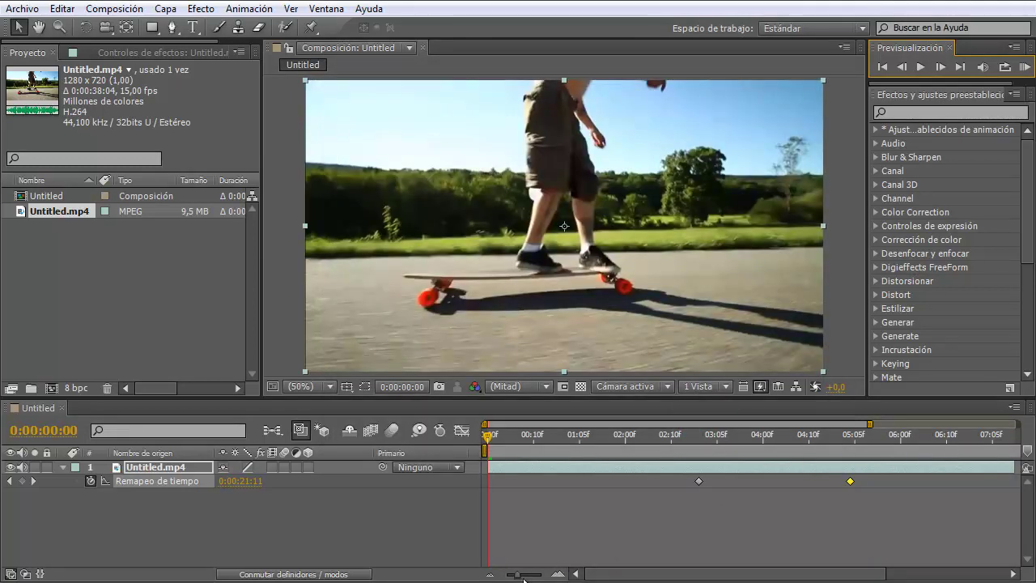
- Zoom the timeline out and step the playhead to the footage's last frame at 0:00:07:09
{"action": "left_click_drag", "start_coordinate": [522, 575], "coordinate": [506, 576]}
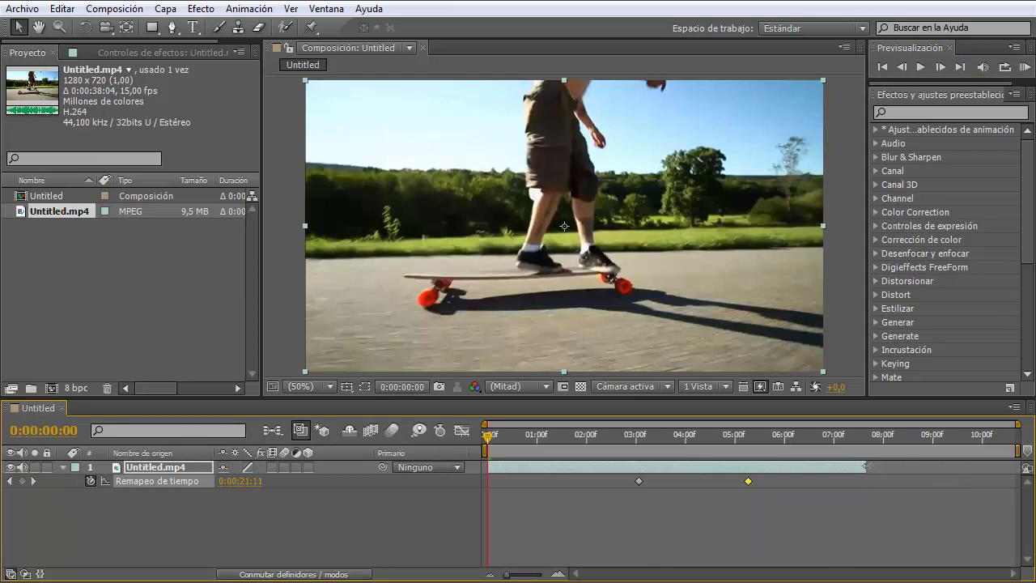
{"action": "left_click_drag", "start_coordinate": [492, 435], "coordinate": [862, 445]}
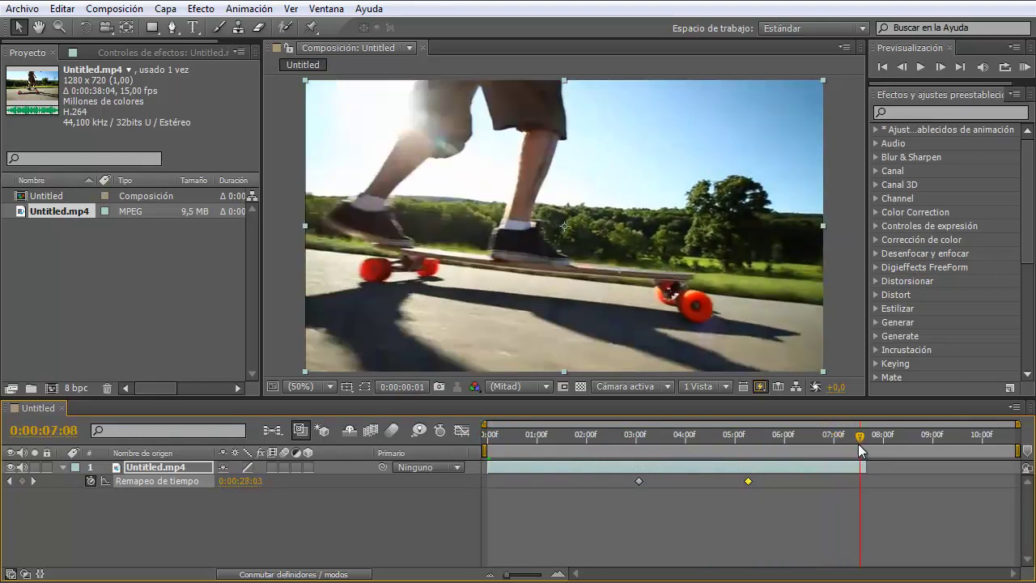
{"action": "left_click", "coordinate": [940, 67]}
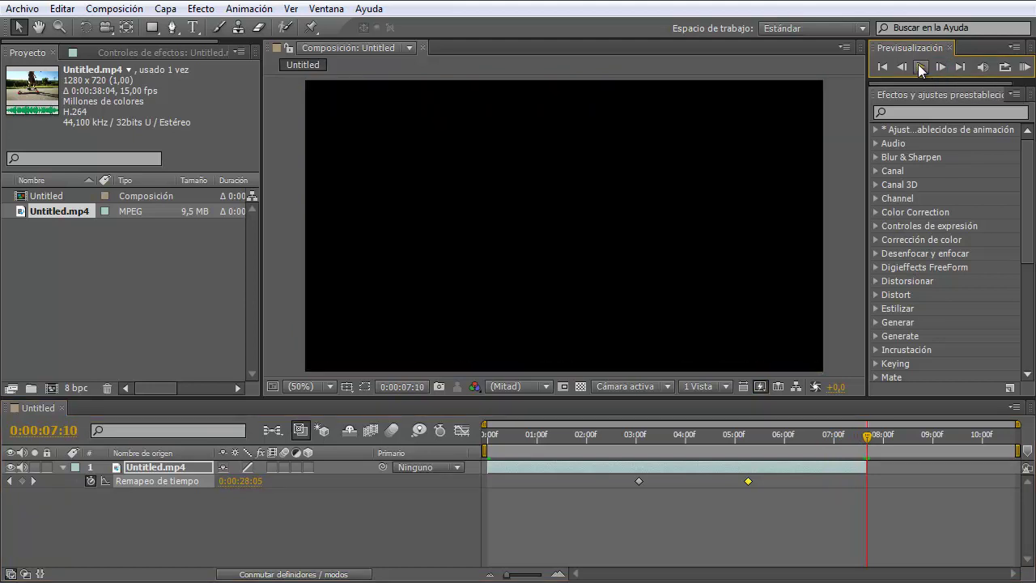
{"action": "left_click", "coordinate": [901, 66]}
- Add an end keyframe at 0:00:07:09, extend the layer out-point, and drag the keyframe to about 0:00:08:04
{"action": "left_click", "coordinate": [22, 481]}
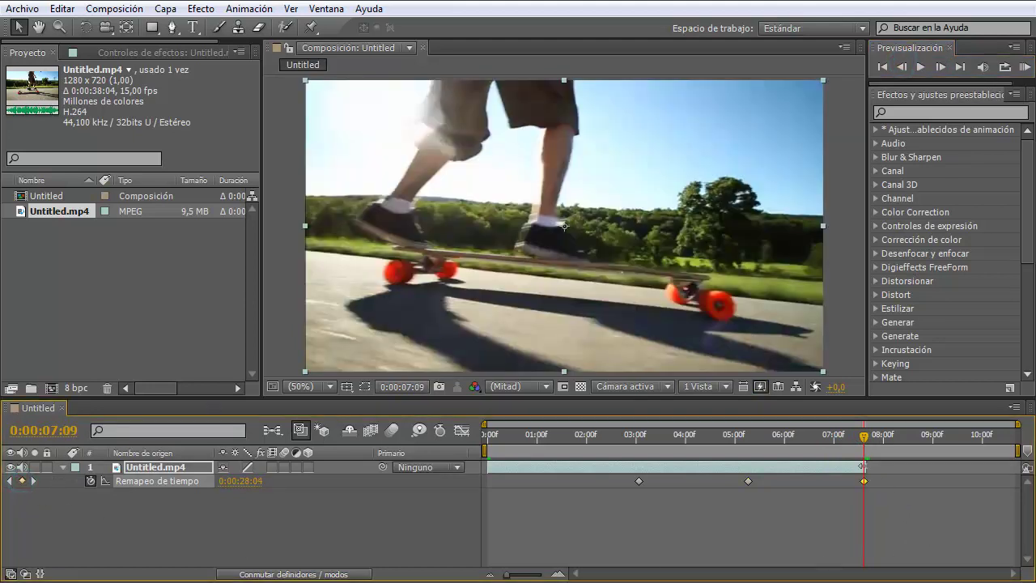
{"action": "left_click_drag", "start_coordinate": [862, 466], "coordinate": [895, 465]}
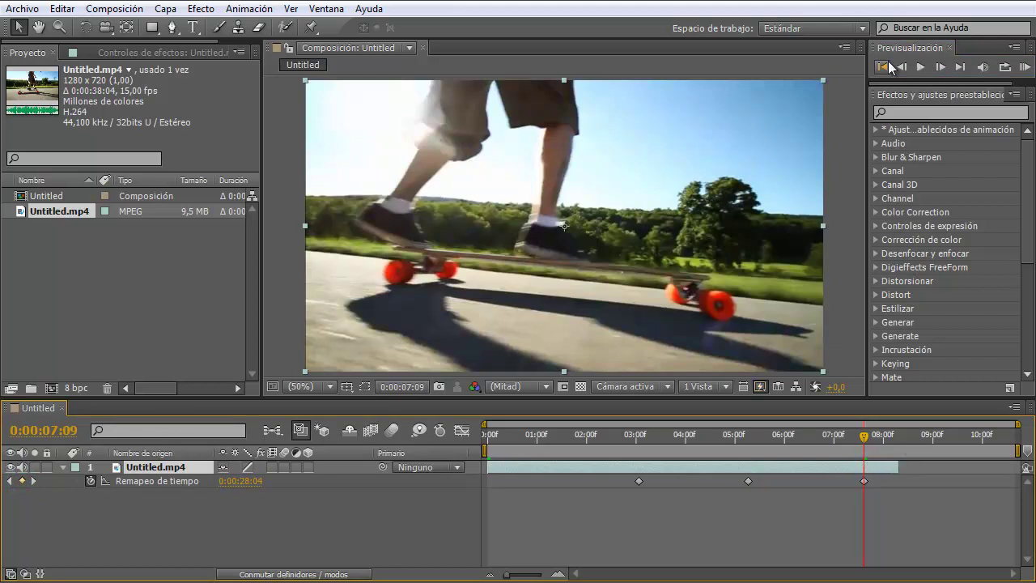
{"action": "left_click", "coordinate": [924, 67]}
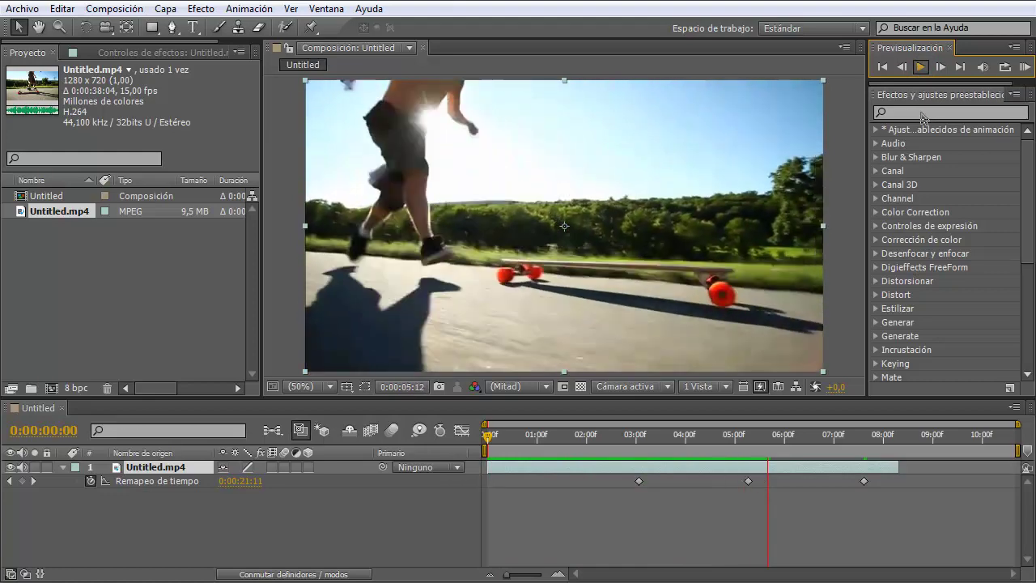
{"action": "left_click", "coordinate": [921, 67]}
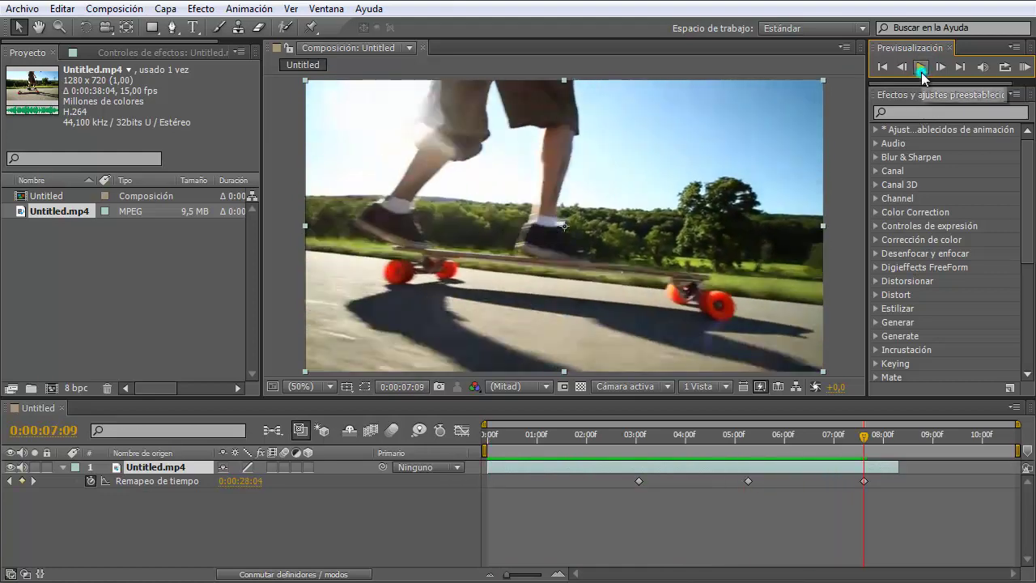
{"action": "left_click_drag", "start_coordinate": [865, 482], "coordinate": [897, 483]}
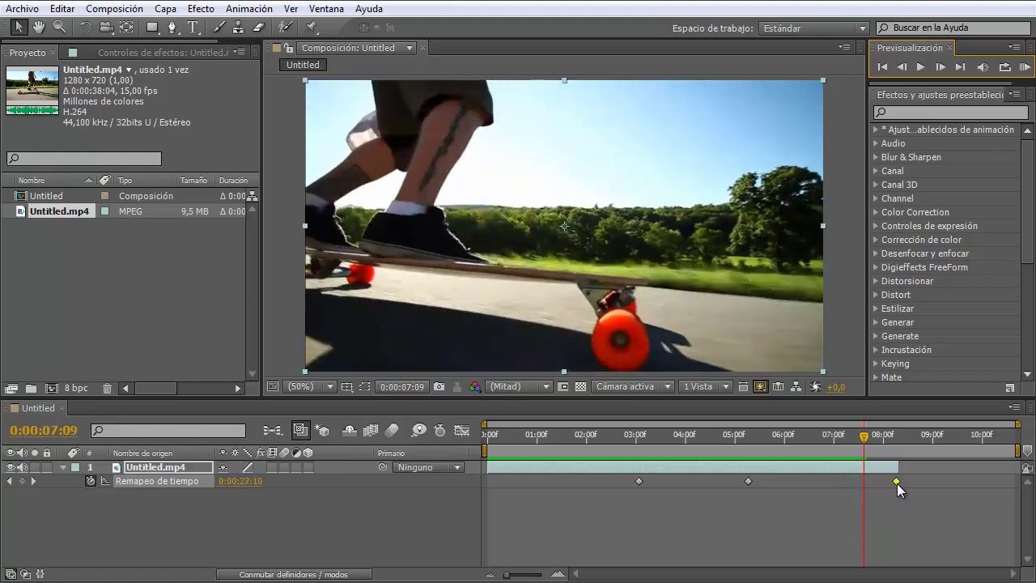
- Preview the retimed clip, then pull the work-area end back to about 0:00:08:05 at the layer's end
{"action": "left_click", "coordinate": [881, 67]}
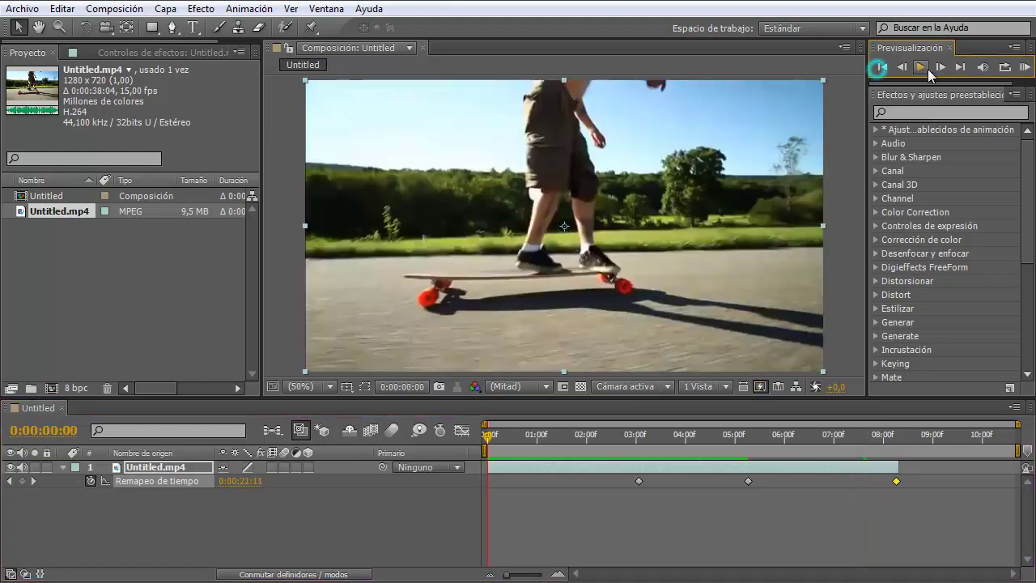
{"action": "left_click", "coordinate": [921, 67]}
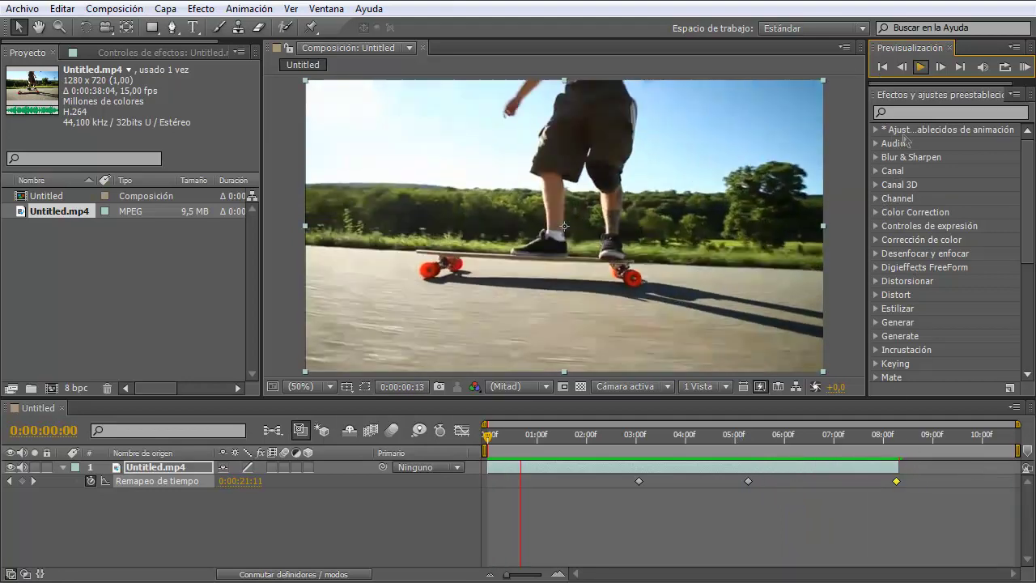
{"action": "left_click", "coordinate": [920, 68]}
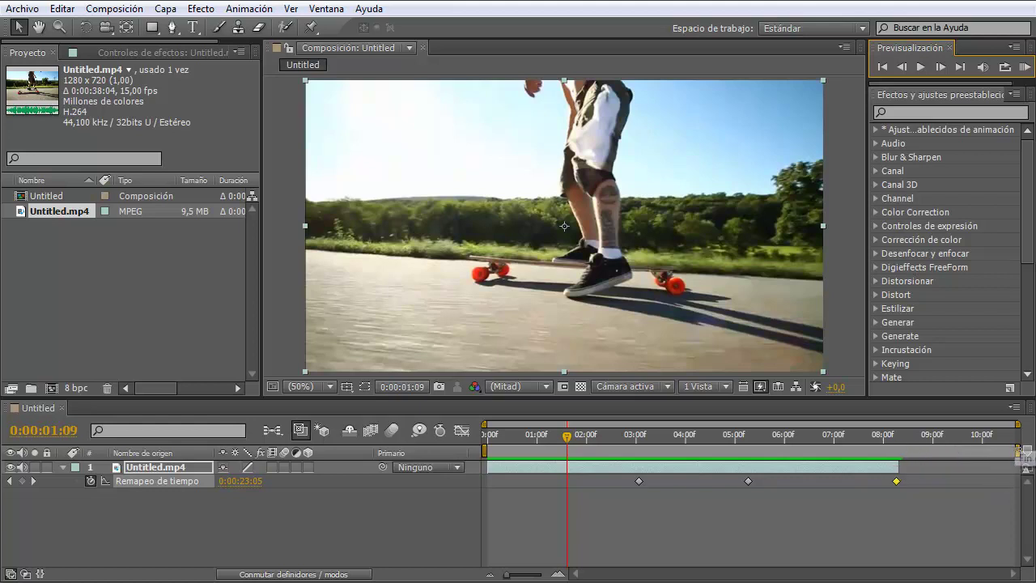
{"action": "left_click_drag", "start_coordinate": [1017, 450], "coordinate": [903, 450]}
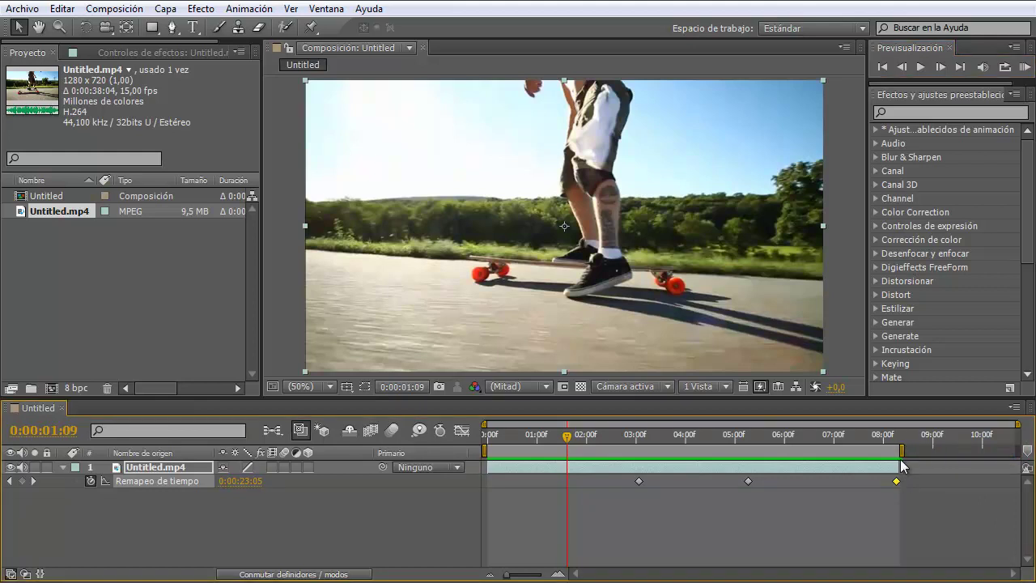
- Trim the composition with Separar comp. del entorno de trabajo and preview the result from the start
{"action": "right_click", "coordinate": [868, 451]}
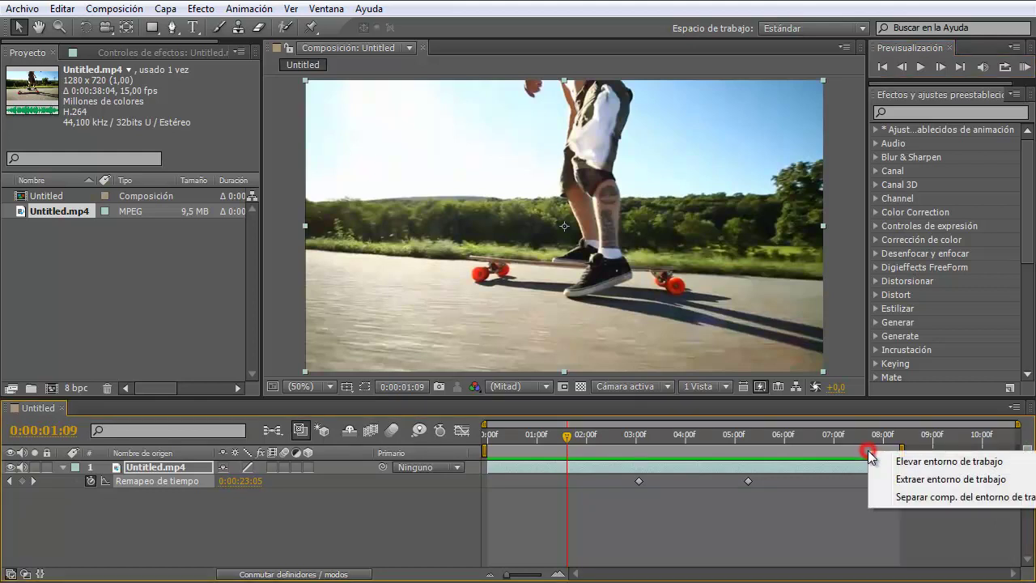
{"action": "left_click", "coordinate": [917, 497]}
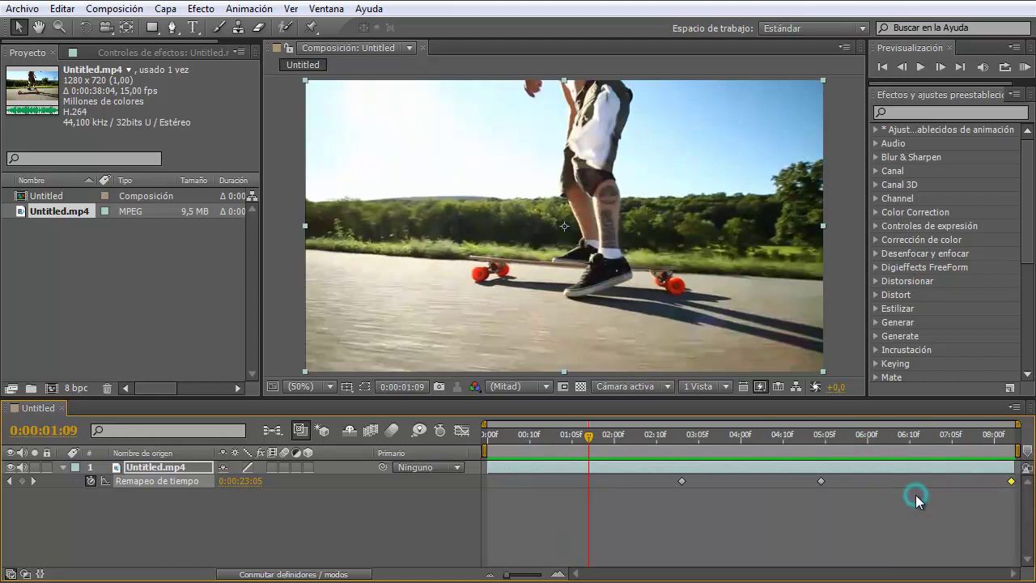
{"action": "left_click", "coordinate": [884, 67]}
{"action": "left_click", "coordinate": [920, 67]}
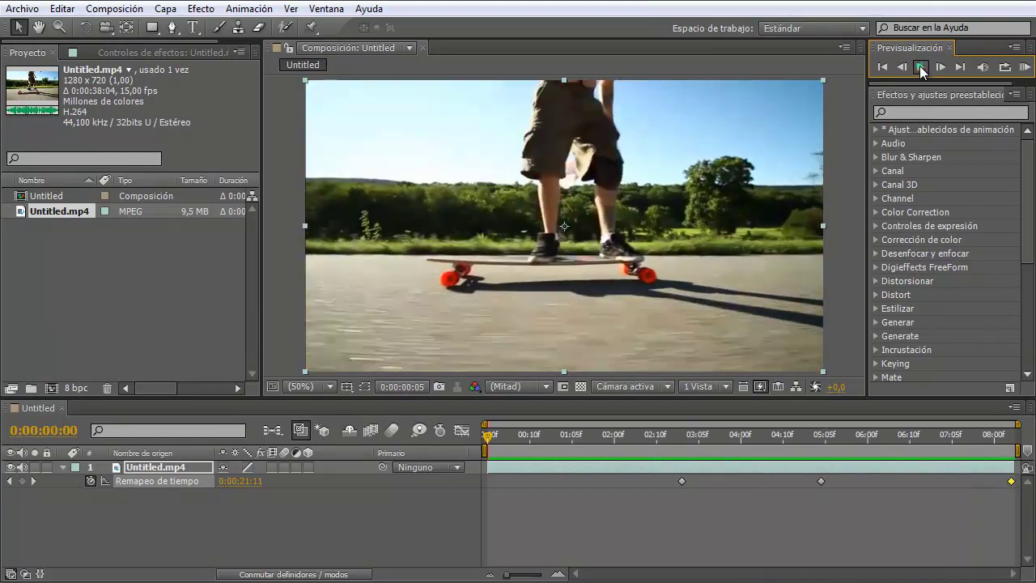
- Drag the middle keyframe from 0:00:05:04 to just after the first keyframe, then preview the new timing
{"action": "left_click", "coordinate": [921, 68]}
{"action": "left_click", "coordinate": [885, 70]}
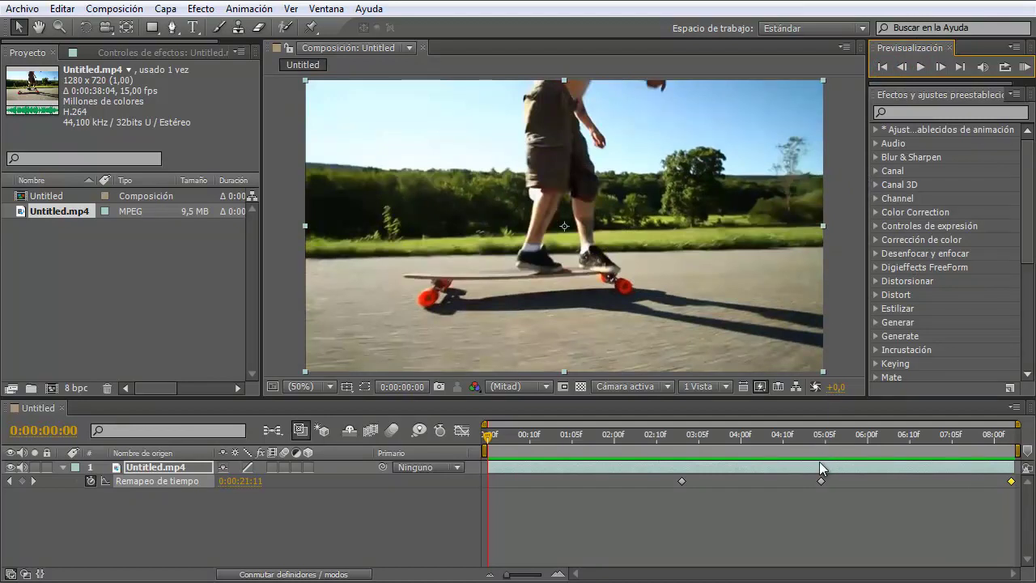
{"action": "mouse_move", "coordinate": [822, 481]}
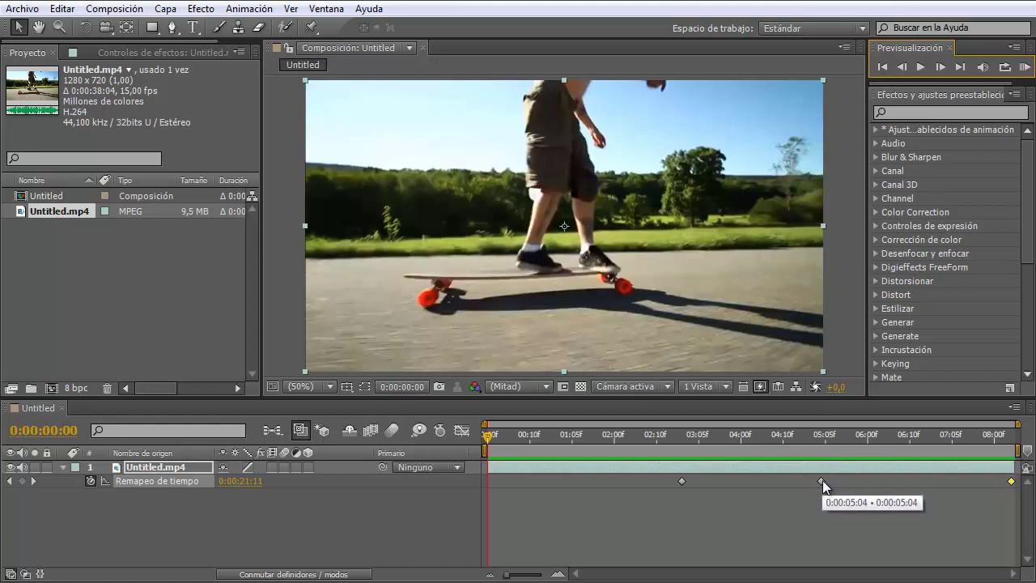
{"action": "left_click", "coordinate": [822, 481]}
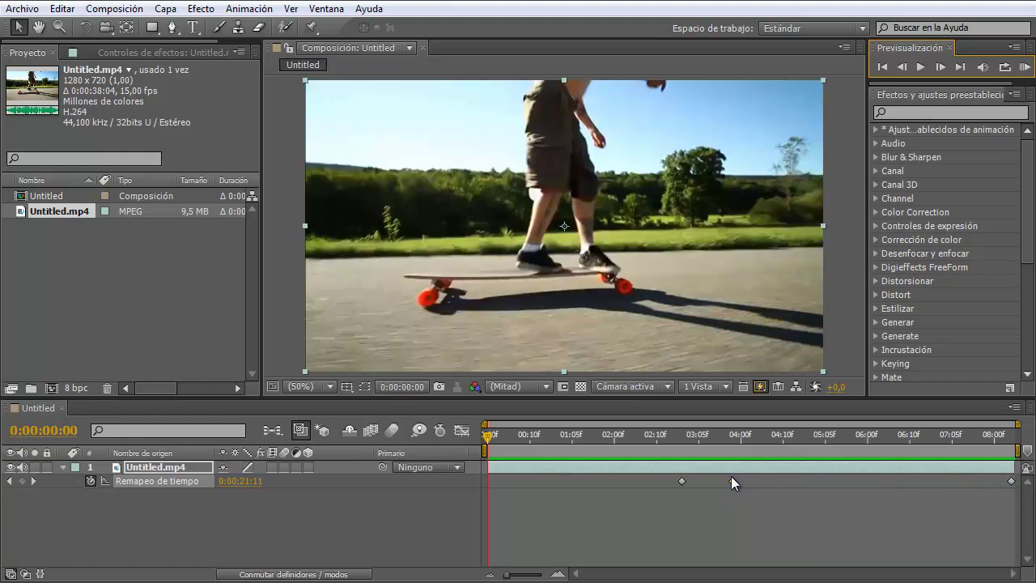
{"action": "left_click_drag", "start_coordinate": [723, 480], "coordinate": [720, 480]}
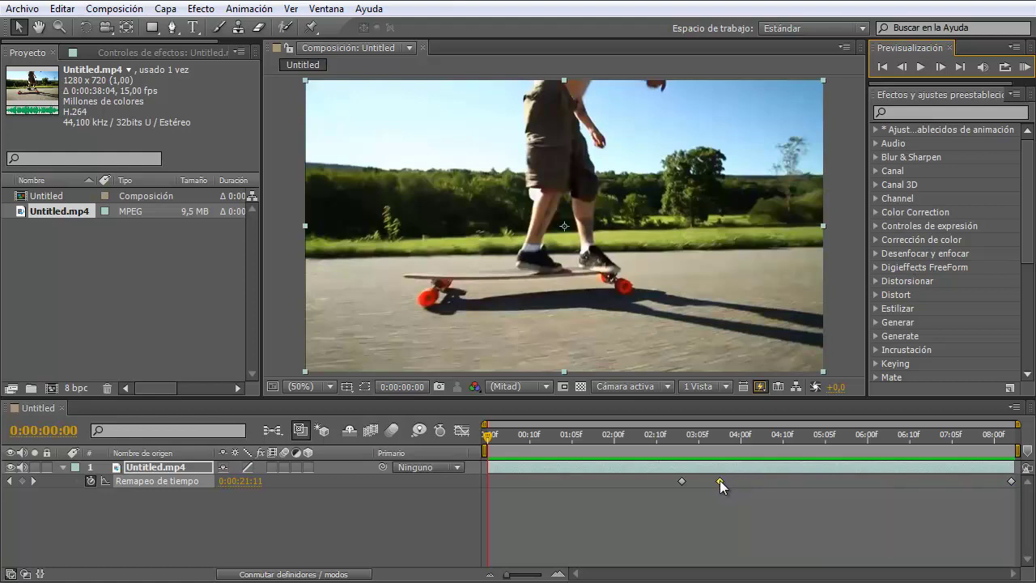
{"action": "left_click", "coordinate": [920, 69]}
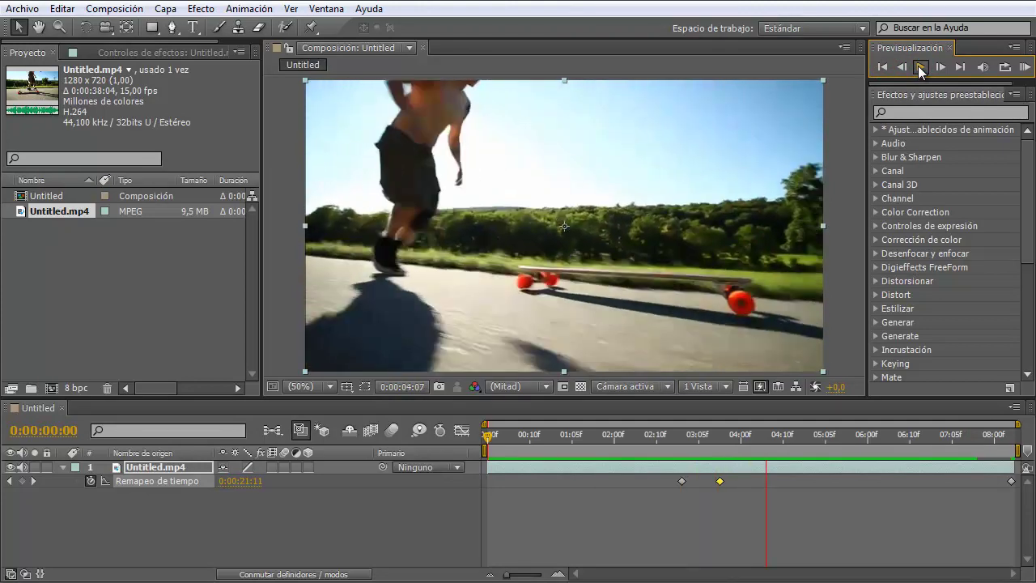
- Move the last Remapeo de tiempo keyframe from the comp end to about 0:00:07:05 and preview the result
{"action": "left_click", "coordinate": [921, 68]}
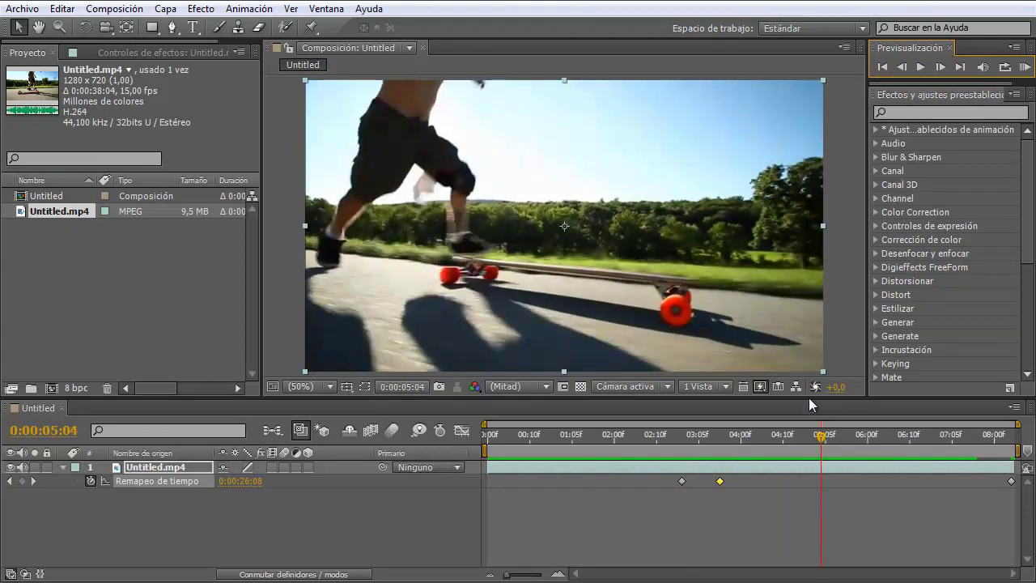
{"action": "left_click_drag", "start_coordinate": [1011, 481], "coordinate": [949, 482]}
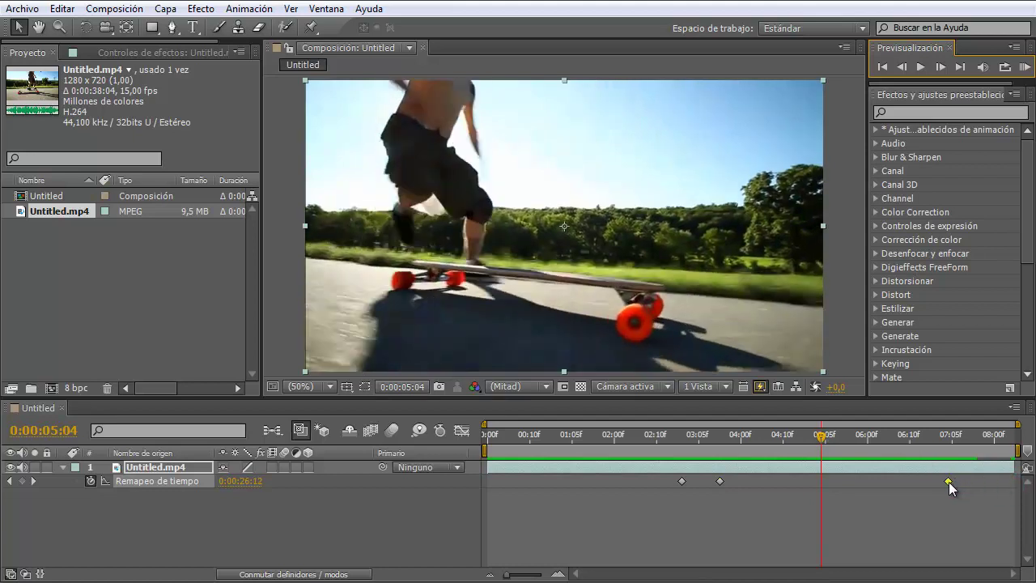
{"action": "left_click", "coordinate": [921, 68]}
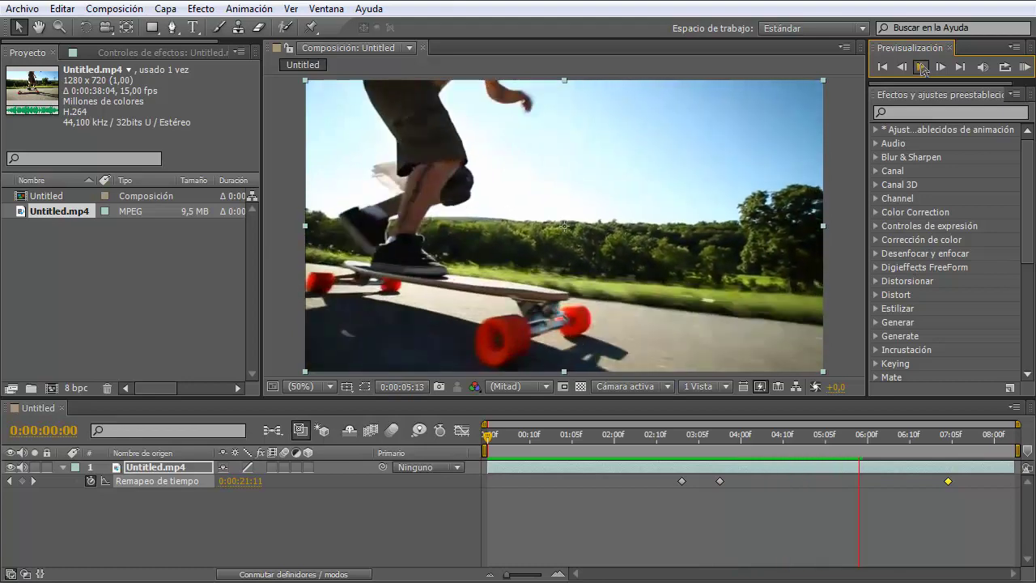
{"action": "left_click", "coordinate": [921, 68]}
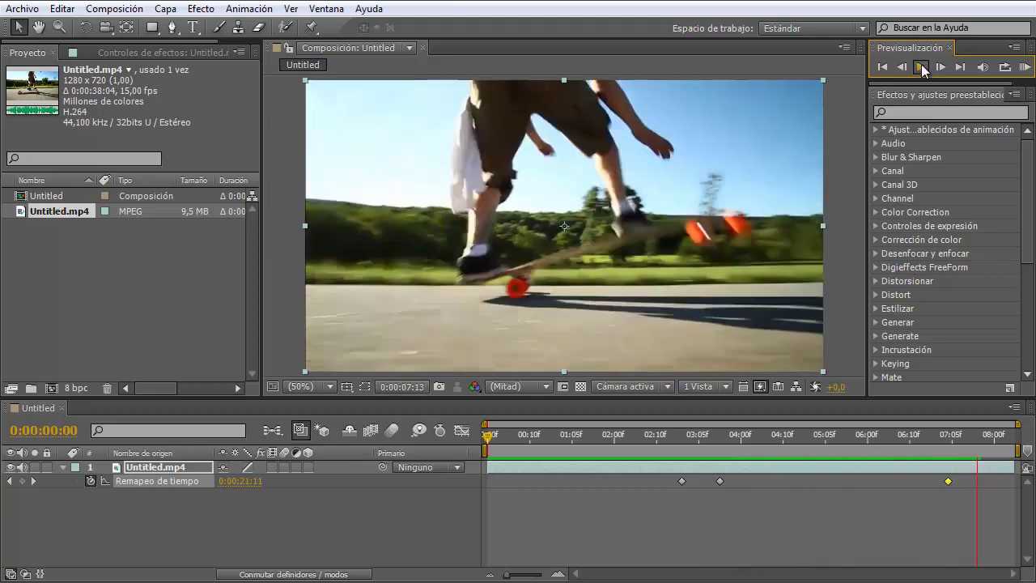
{"action": "left_click", "coordinate": [881, 74]}
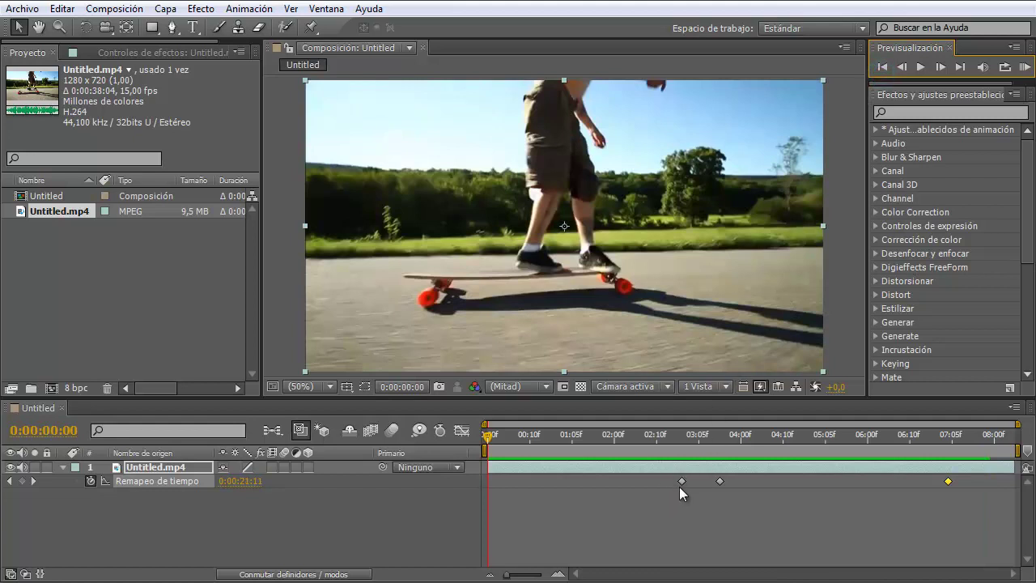
{"action": "mouse_move", "coordinate": [720, 481]}
{"action": "mouse_move", "coordinate": [685, 485]}
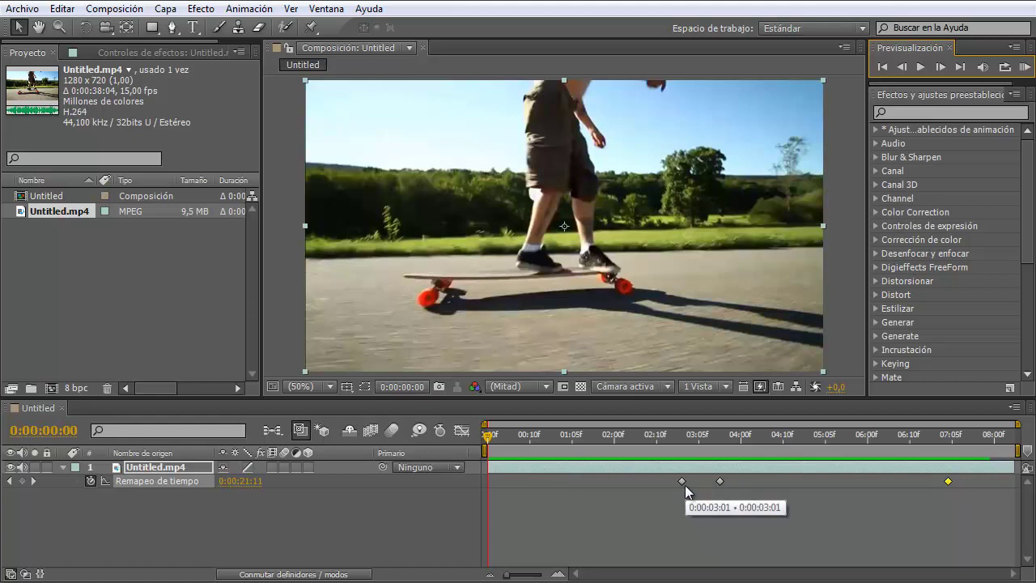